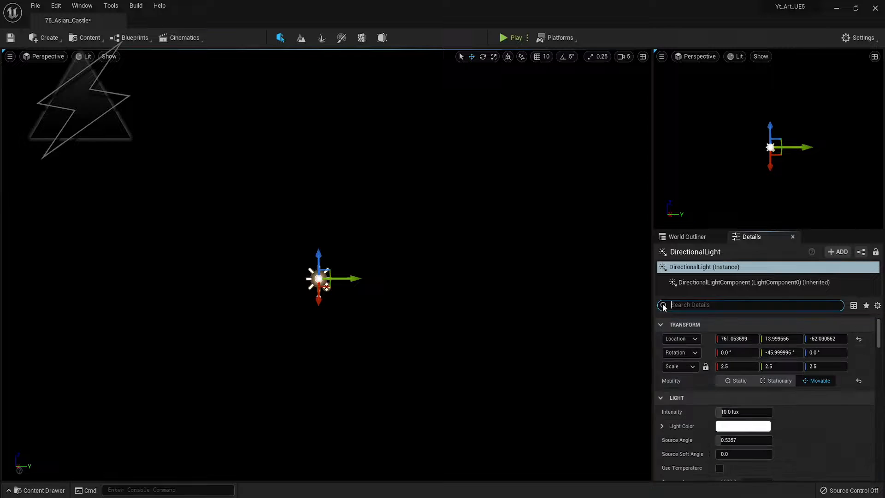
Step: Place a Sky Atmosphere actor in the level beside the directional light
click(43, 37)
mouse_move(78, 95)
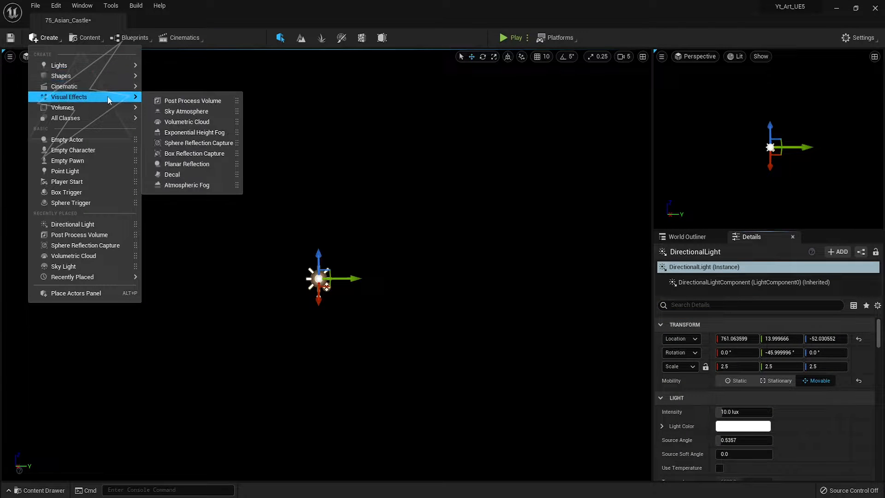
drag(193, 111, 287, 297)
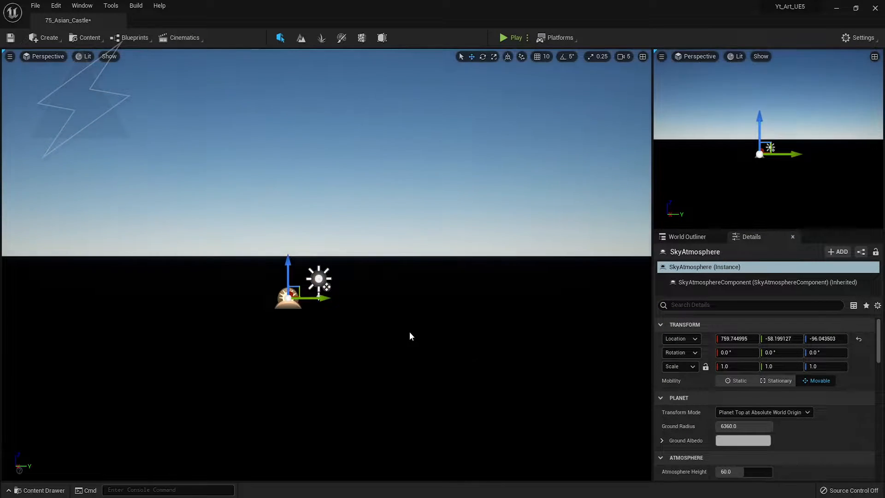
Step: Add an Exponential Height Fog actor to the level near the directional light
click(43, 37)
mouse_move(86, 93)
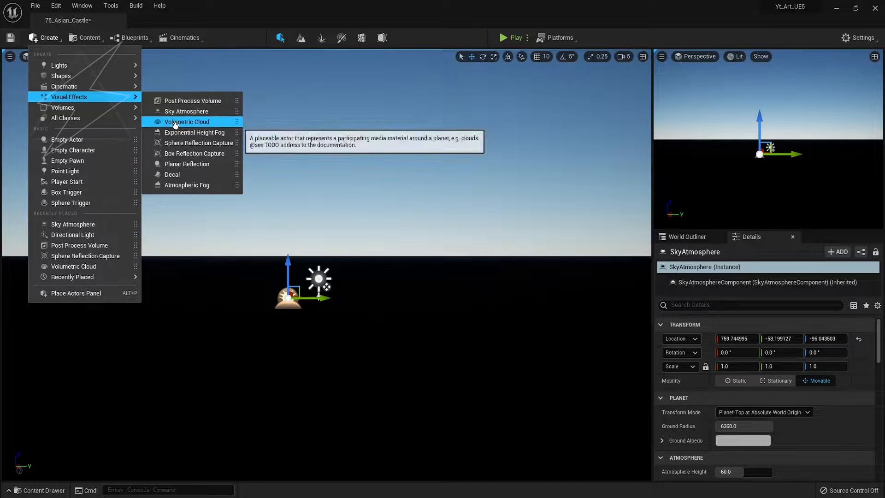
drag(197, 120, 371, 319)
scroll(738, 391, down, 2)
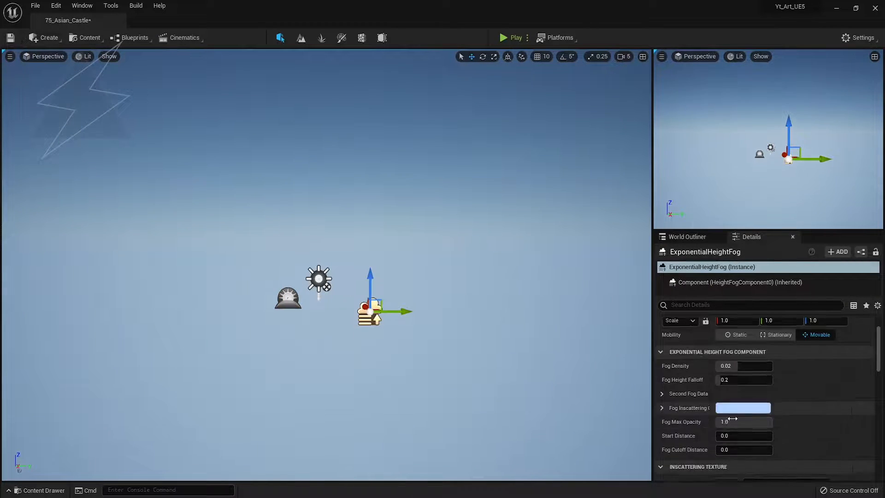
Step: Set the height fog's inscattering colour and directional inscattering colour to black
click(735, 391)
drag(668, 355, 677, 378)
click(668, 490)
scroll(793, 411, down, 4)
click(749, 402)
click(676, 491)
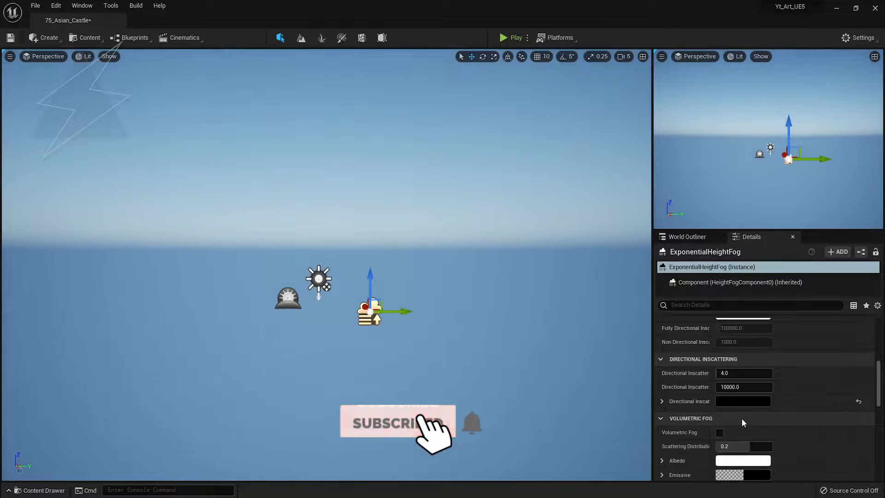
Step: Add a Sky Light with Movable mobility and enable its Real Time Capture
click(44, 38)
mouse_move(55, 65)
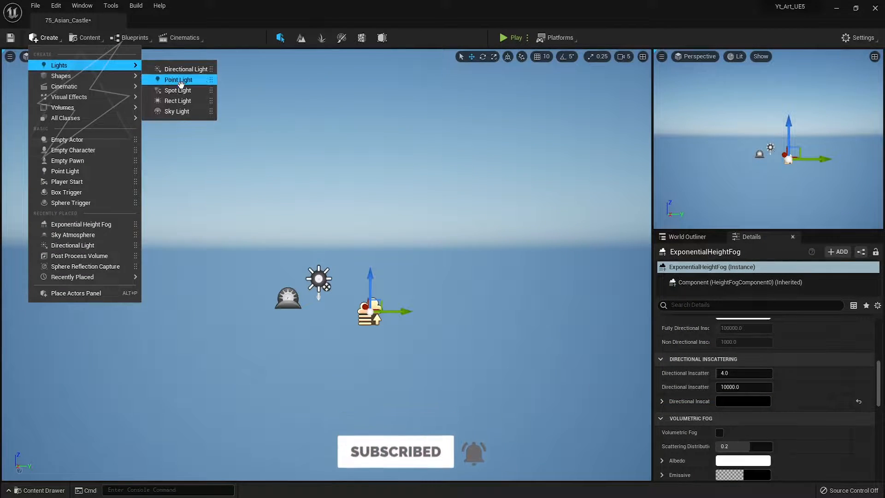
drag(175, 111, 352, 344)
scroll(762, 445, up, 10)
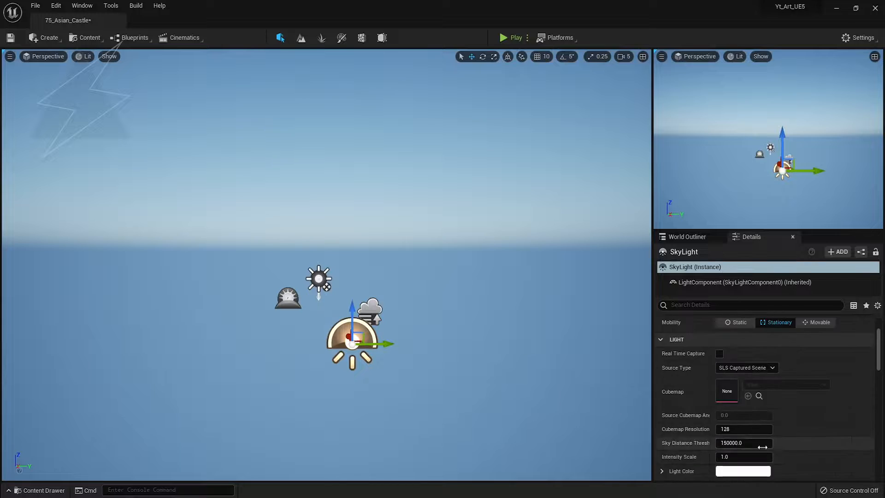
click(815, 381)
right_drag(357, 268, 349, 269)
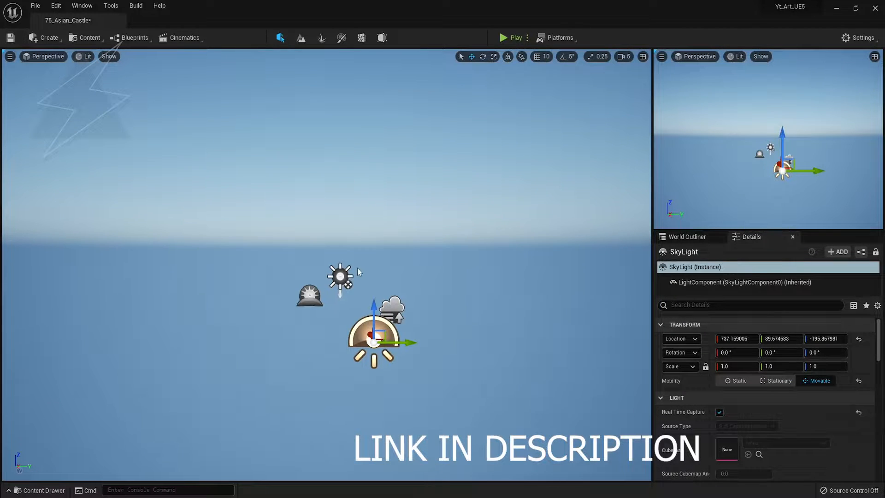
Step: Create a new landscape with 2×2 sections per component and return to selection mode
click(302, 37)
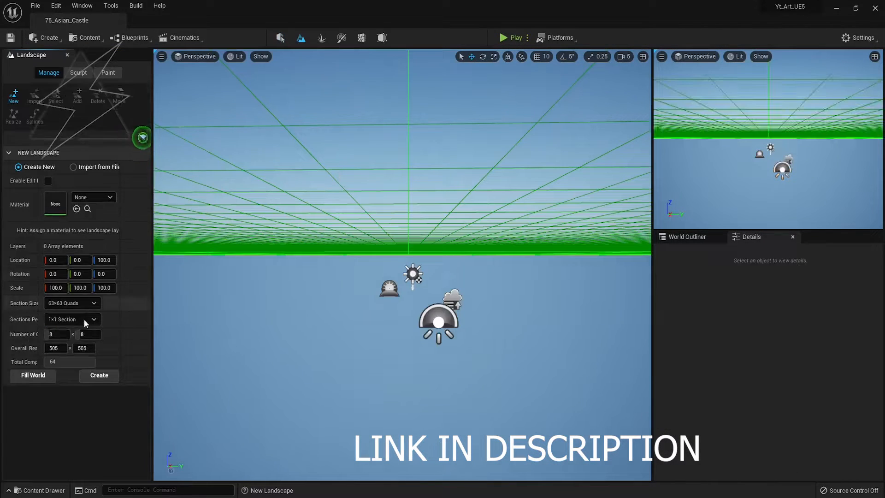
click(86, 319)
click(79, 347)
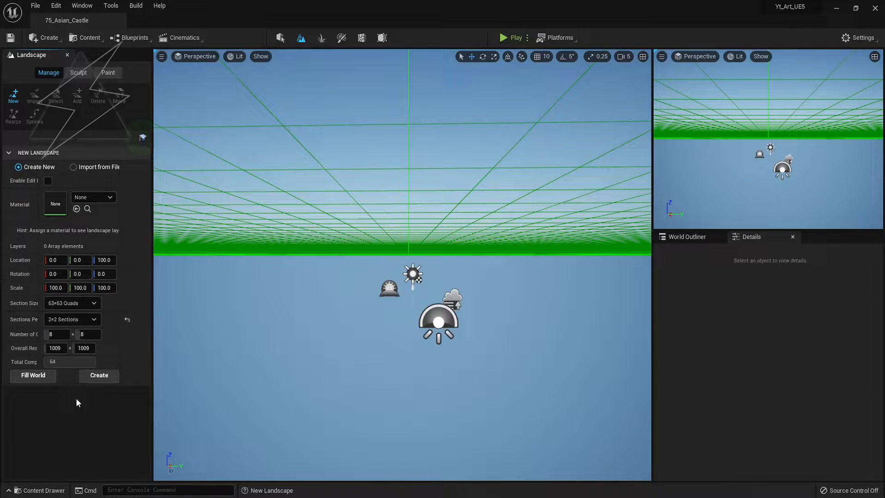
click(100, 375)
click(280, 37)
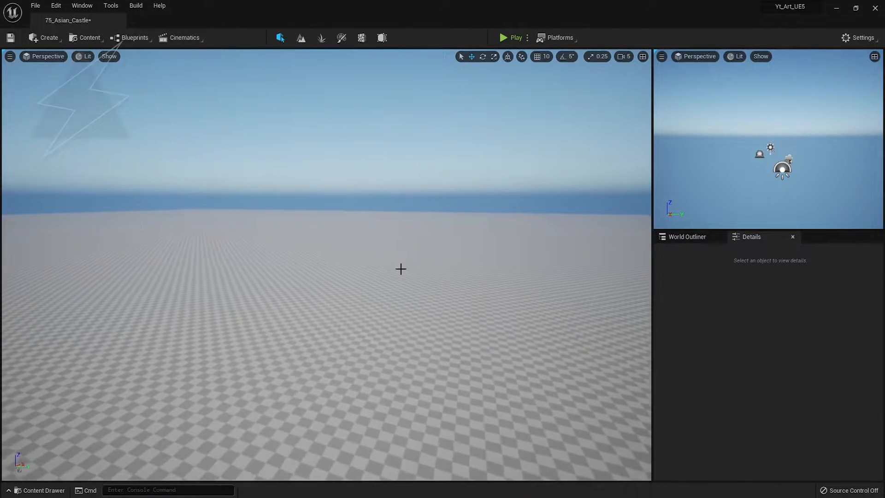
Step: Position the mannequin on the landscape as a scale reference and frame a wide elevated view around it
key(F11)
mouse_move(400, 269)
right_down()
mouse_move(400, 243)
mouse_move(401, 254)
right_up()
right_drag(318, 299, 318, 305)
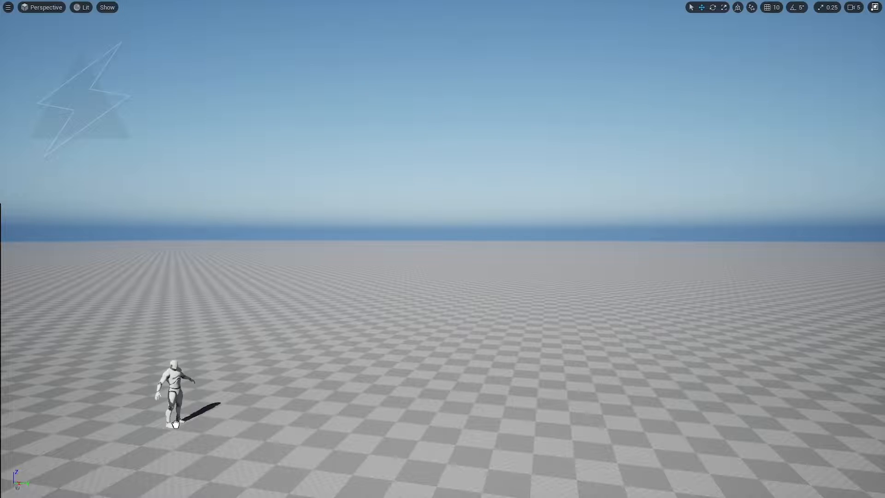
drag(175, 424, 115, 465)
scroll(232, 443, down, 5)
right_drag(233, 443, 175, 440)
key(q)
key(e)
key(s)
key(e)
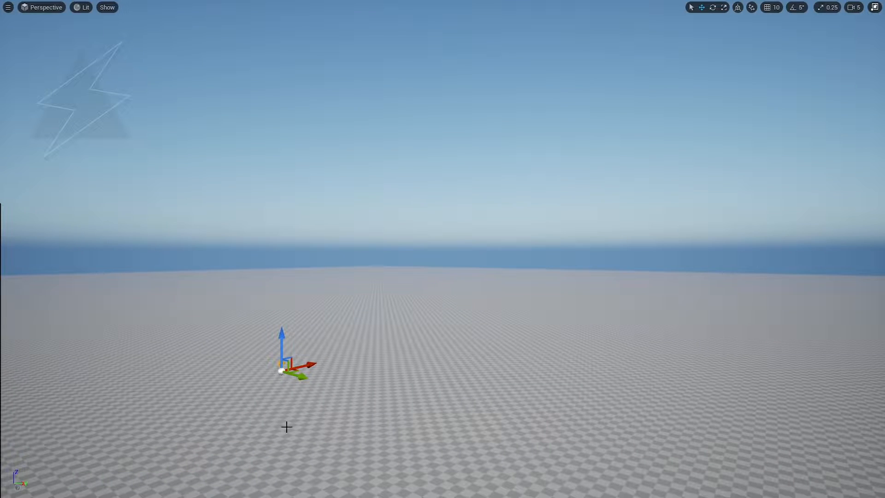
Step: Store the wide view across the landscape as camera bookmark 1 and test recalling it from other angles
right_drag(287, 427, 267, 425)
key(1)
key(1)
right_drag(391, 397, 272, 346)
key(1)
key(1)
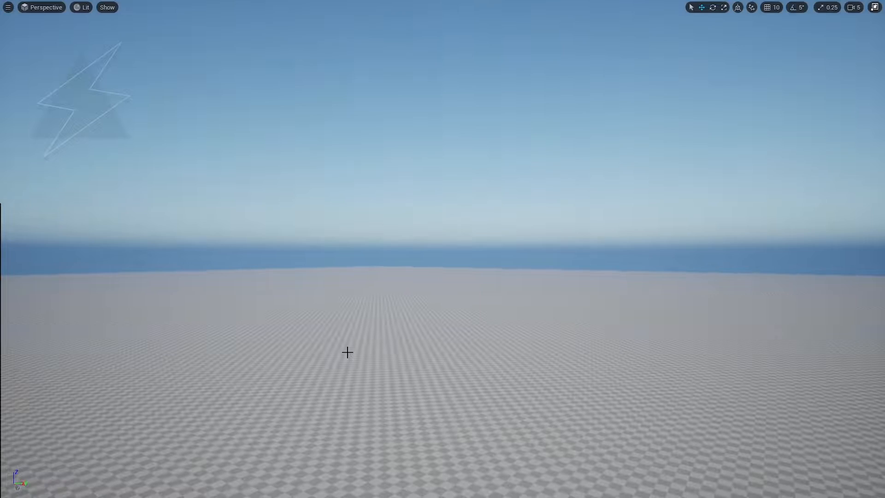
right_drag(347, 352, 406, 340)
key(1)
right_drag(347, 352, 288, 343)
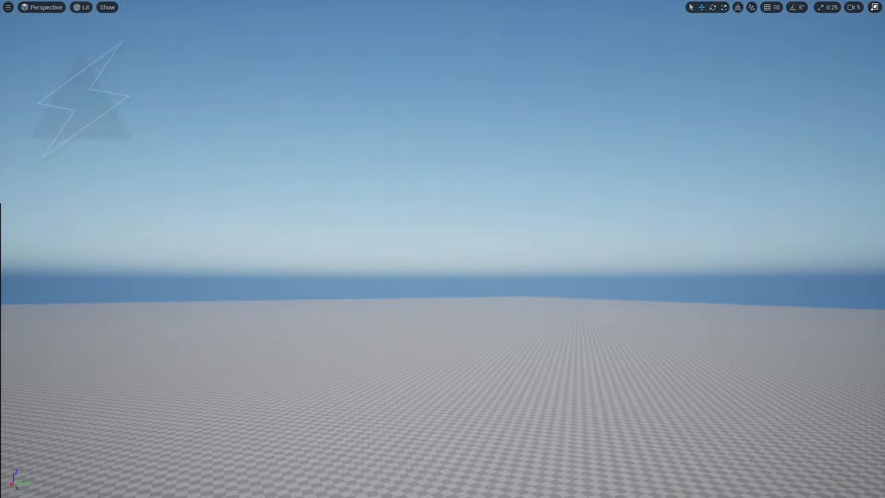
key(1)
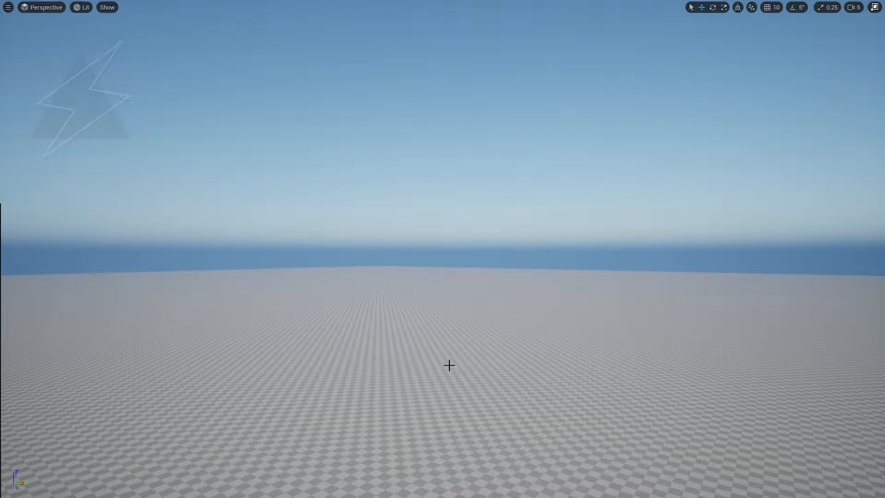
Step: Cycle through camera bookmarks 2, 3 and 4 and return to the view of bookmark 1
key(2)
key(3)
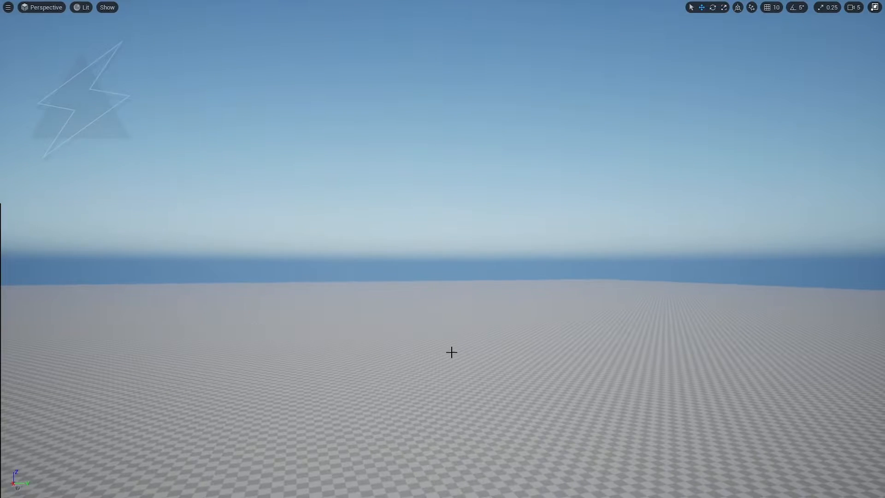
key(1)
key(2)
key(1)
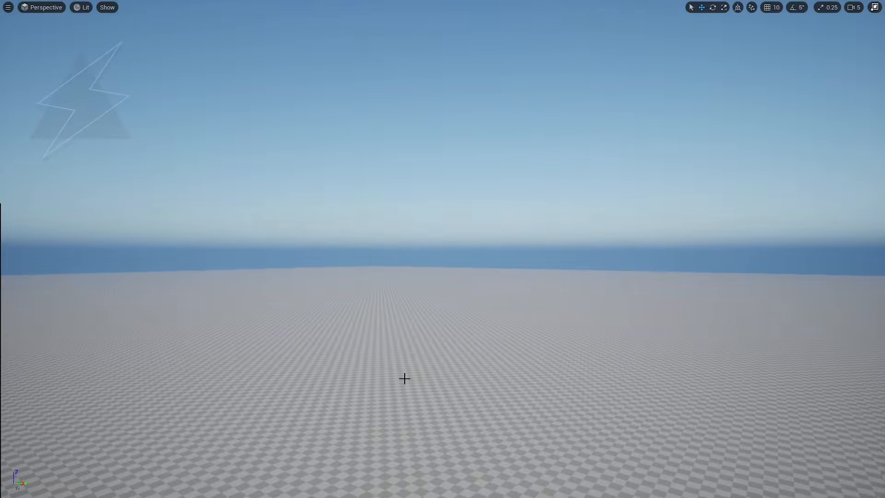
key(4)
key(1)
key(F11)
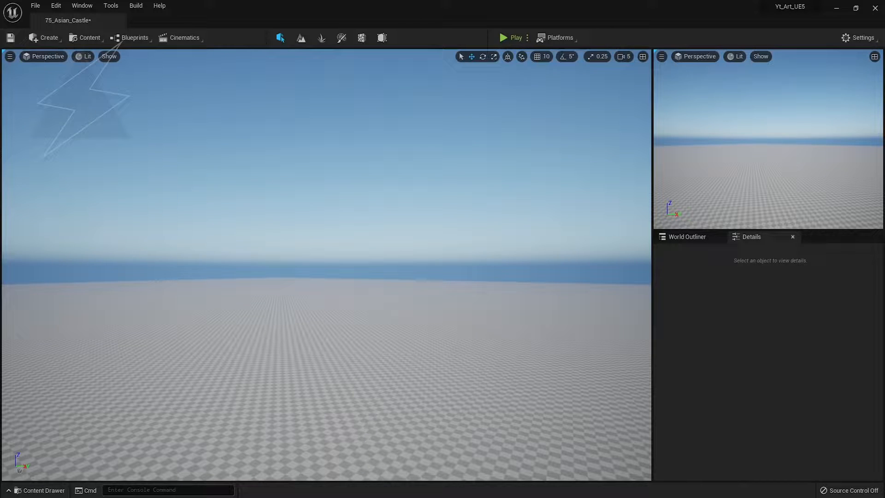
key(2)
key(3)
key(1)
Step: Raise several test hills across the landscape's foreground with the Sculpt brush
click(301, 38)
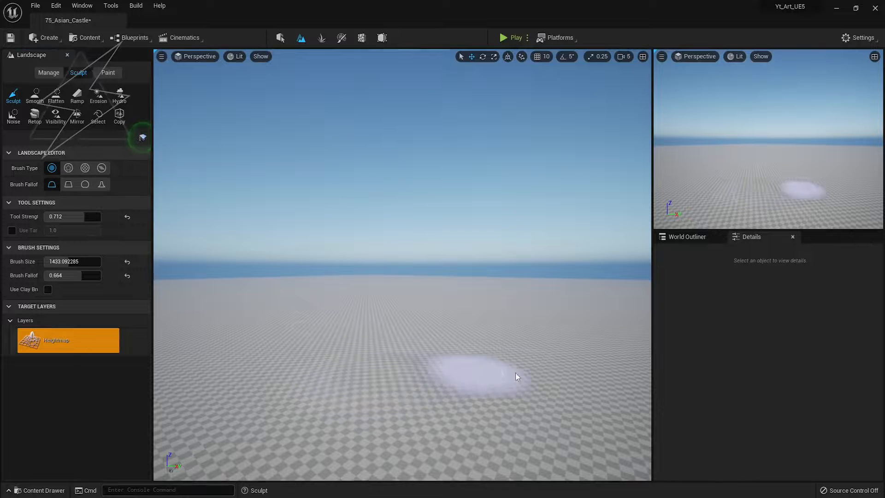
key(ctrl+z)
right_drag(344, 356, 362, 364)
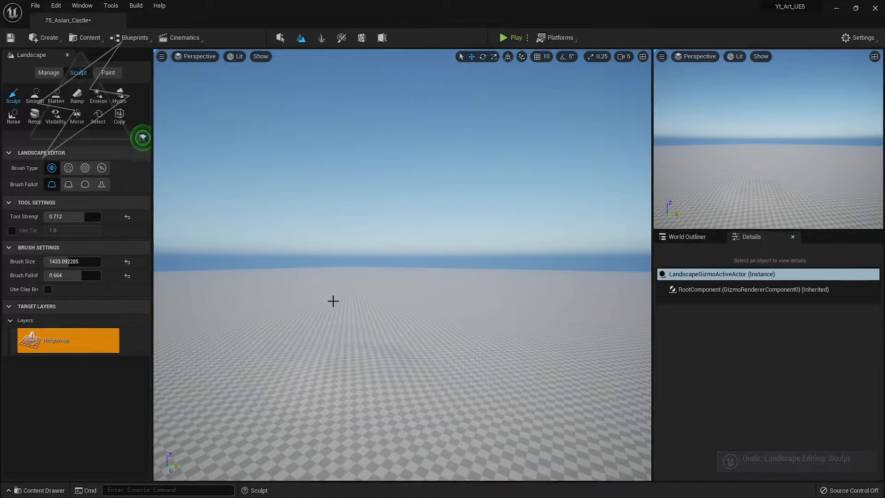
right_drag(431, 343, 443, 351)
key(F11)
mouse_move(331, 375)
mouse_down()
mouse_move(561, 383)
mouse_move(521, 397)
mouse_up()
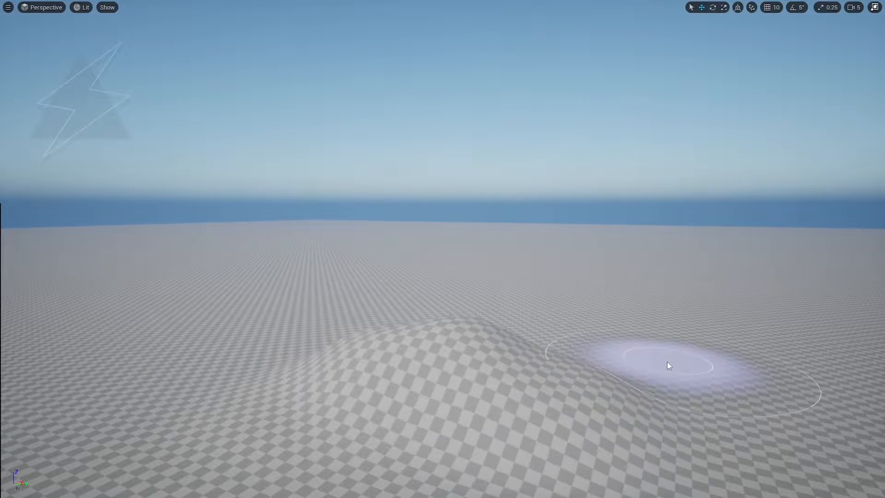
right_drag(616, 357, 597, 344)
mouse_move(649, 396)
mouse_down()
mouse_move(800, 420)
mouse_move(719, 392)
mouse_up()
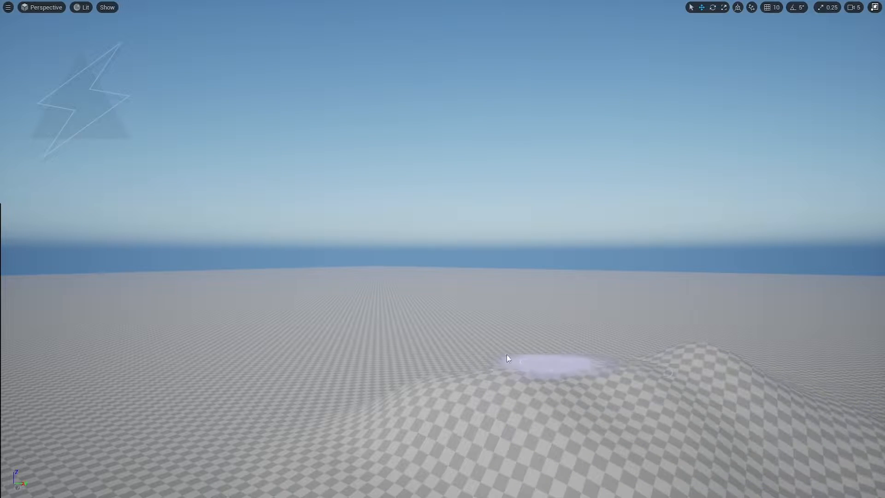
drag(397, 366, 548, 378)
Step: Try raising and lowering the foreground hills with further Sculpt strokes, and undo those strokes
click(667, 352)
key(ctrl+z)
key(ctrl+z)
mouse_move(649, 369)
shift+mouse_down()
mouse_move(705, 369)
mouse_move(456, 355)
shift+mouse_up()
key(ctrl+z)
key(F11)
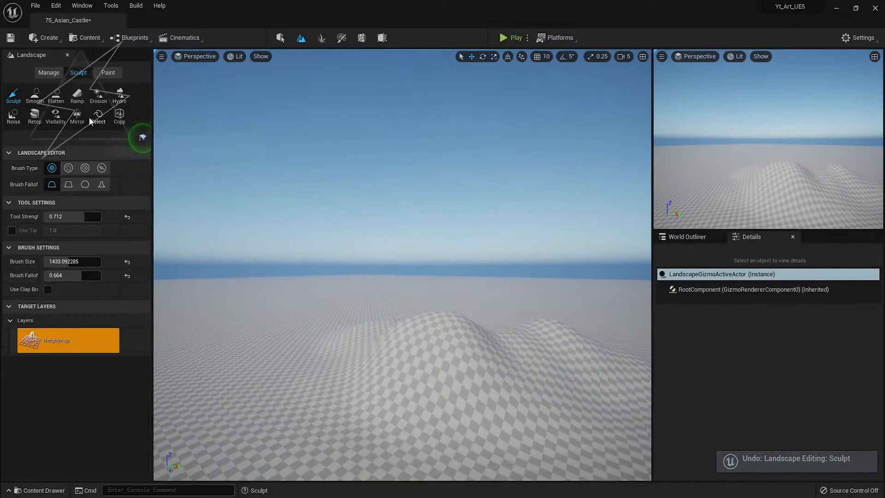
Step: Level all the test hills back to flat ground with the Flatten brush
click(55, 95)
mouse_move(395, 326)
mouse_down()
mouse_move(362, 332)
mouse_move(489, 367)
mouse_move(437, 333)
mouse_up()
key(F11)
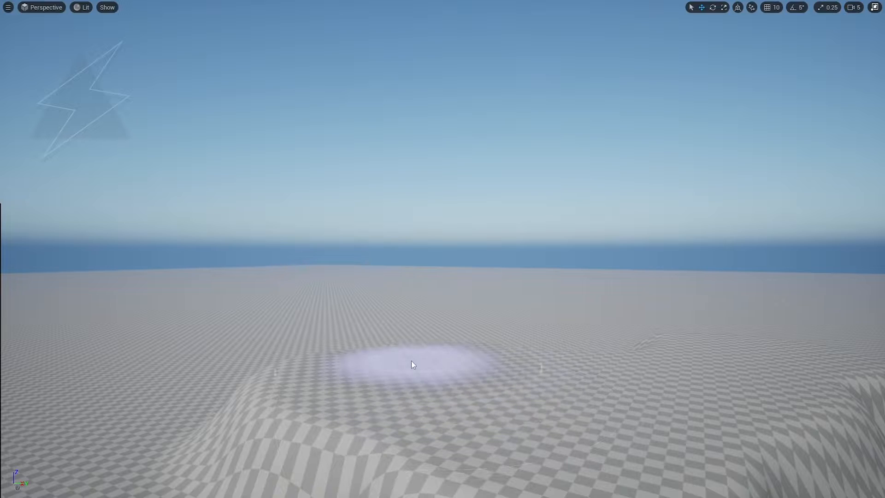
mouse_move(633, 336)
mouse_down()
mouse_move(741, 421)
mouse_move(313, 378)
mouse_move(65, 401)
mouse_move(131, 367)
mouse_move(286, 352)
mouse_up()
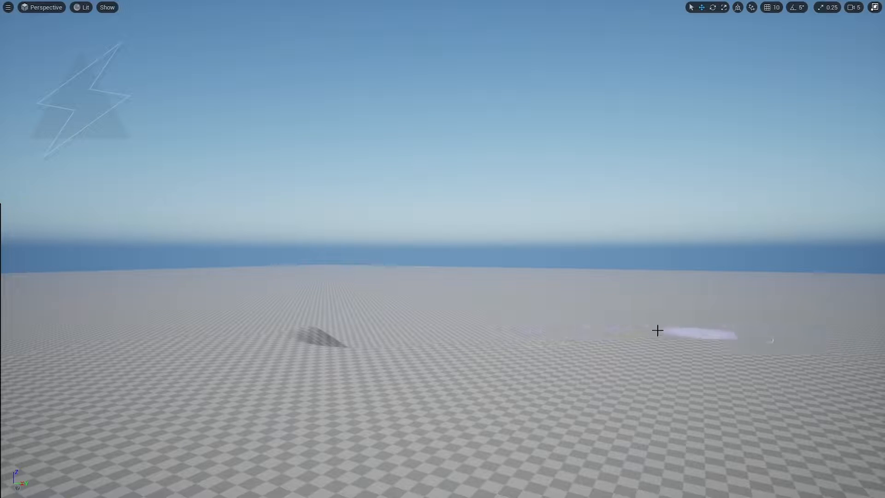
mouse_move(246, 330)
mouse_down()
mouse_move(91, 452)
mouse_move(853, 452)
mouse_move(223, 389)
mouse_move(704, 381)
mouse_move(450, 360)
mouse_move(255, 430)
mouse_move(247, 355)
mouse_up()
mouse_move(246, 355)
right_down()
mouse_move(247, 343)
mouse_move(239, 452)
right_up()
mouse_move(246, 355)
mouse_down()
mouse_move(373, 369)
mouse_move(330, 310)
mouse_move(303, 312)
mouse_up()
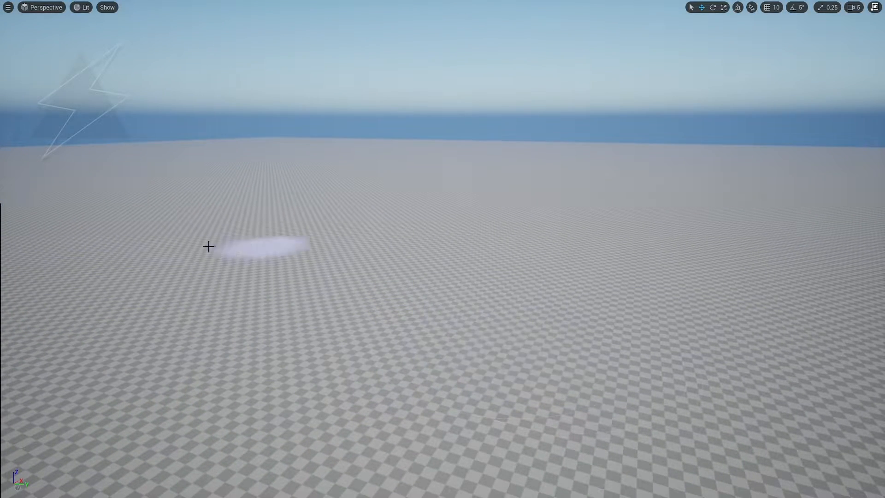
right_drag(421, 274, 376, 282)
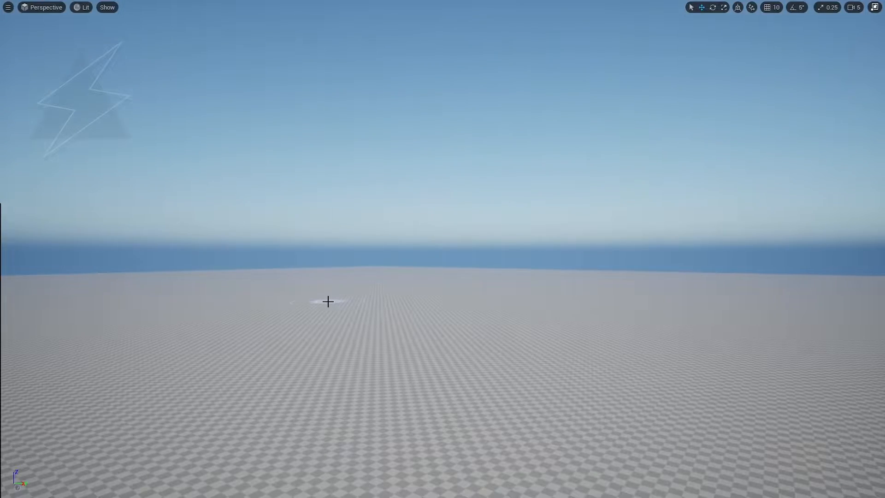
key(F11)
Step: Place the SM_AsianCastle_A mesh on the landscape's foreground, rotated about 107° around Z with its stairs facing the camera
click(280, 38)
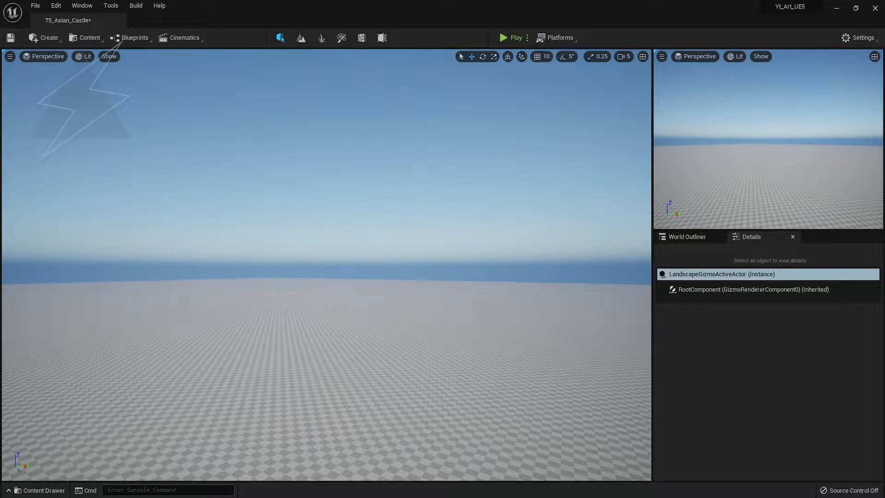
drag(316, 476, 346, 381)
key(e)
key(w)
key(e)
key(w)
drag(288, 379, 385, 392)
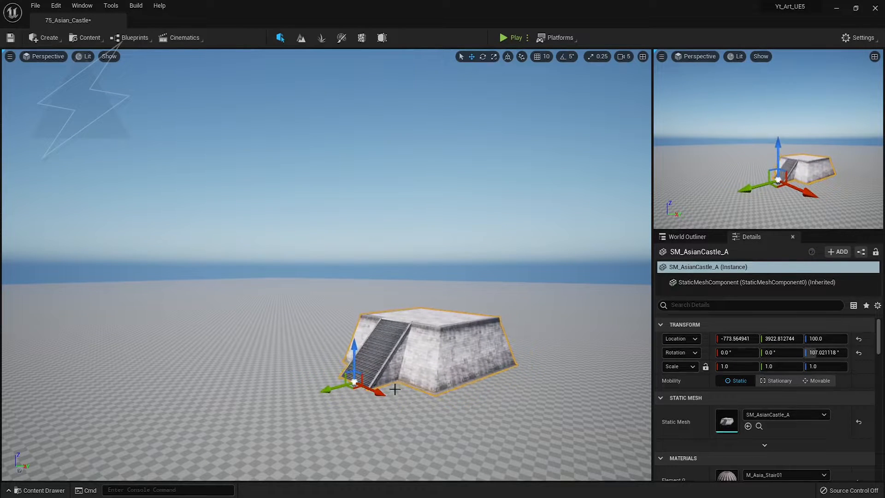
key(Escape)
Step: Sculpt a ridge of low hills with one taller peak on the landscape behind and left of the castle base
right_drag(347, 403, 342, 406)
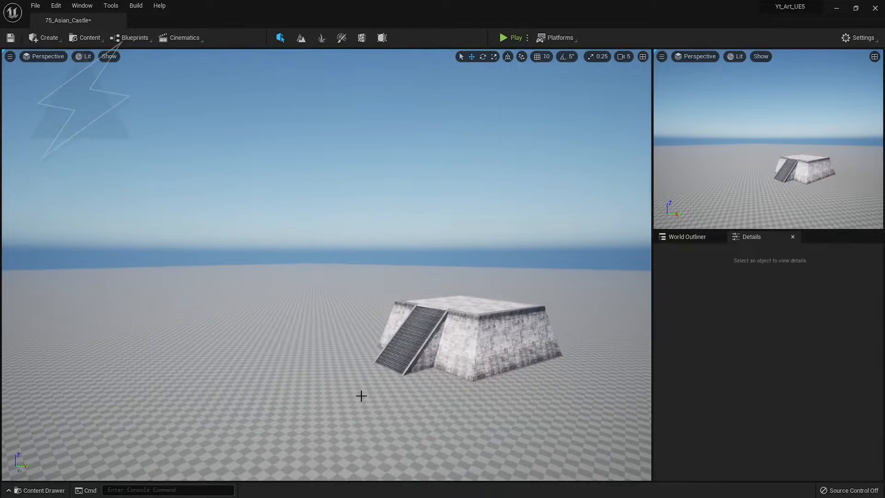
key(F11)
right_drag(404, 392, 419, 385)
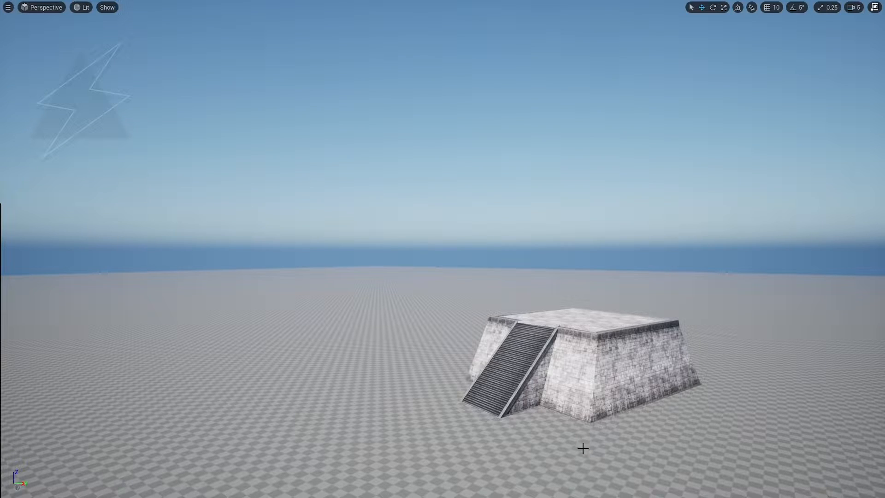
right_drag(582, 447, 572, 454)
key(F11)
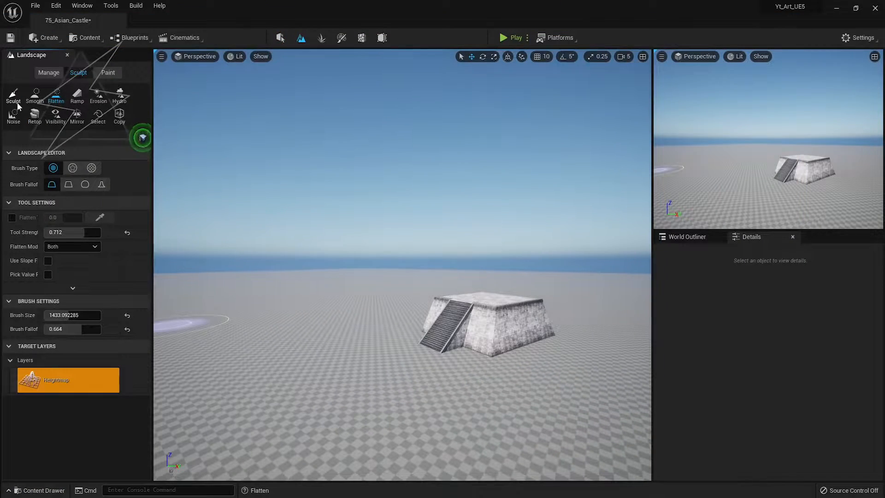
click(17, 103)
drag(170, 312, 233, 305)
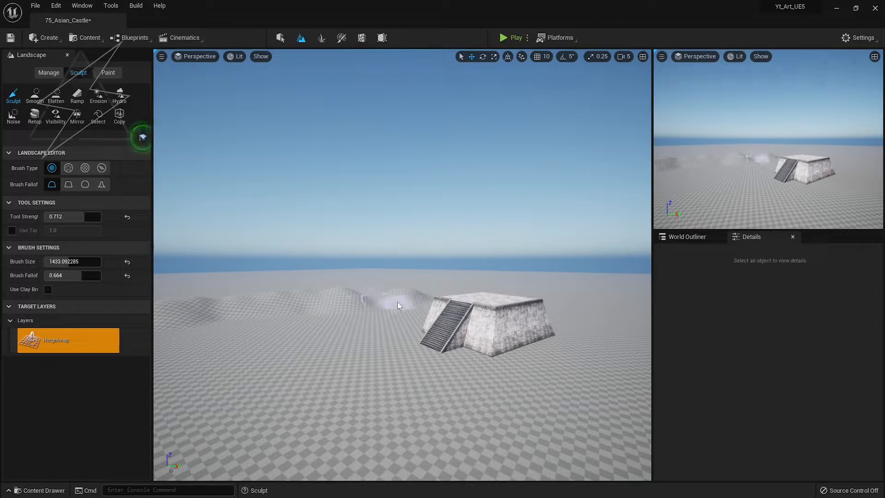
right_drag(398, 301, 386, 334)
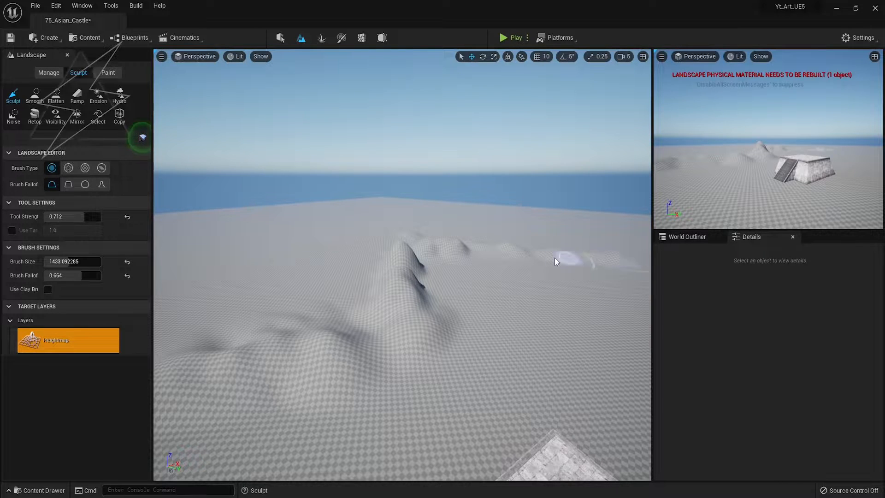
Step: Enlarge the Sculpt brush to about 2579 and raise broad hills and tall peaks across the background behind the castle
mouse_move(557, 262)
right_down()
mouse_move(603, 254)
mouse_move(560, 256)
right_up()
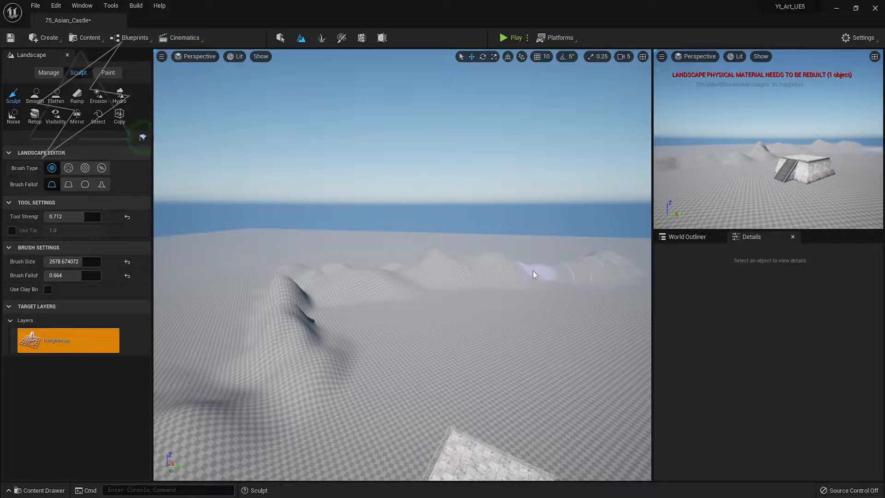
right_drag(629, 275, 641, 270)
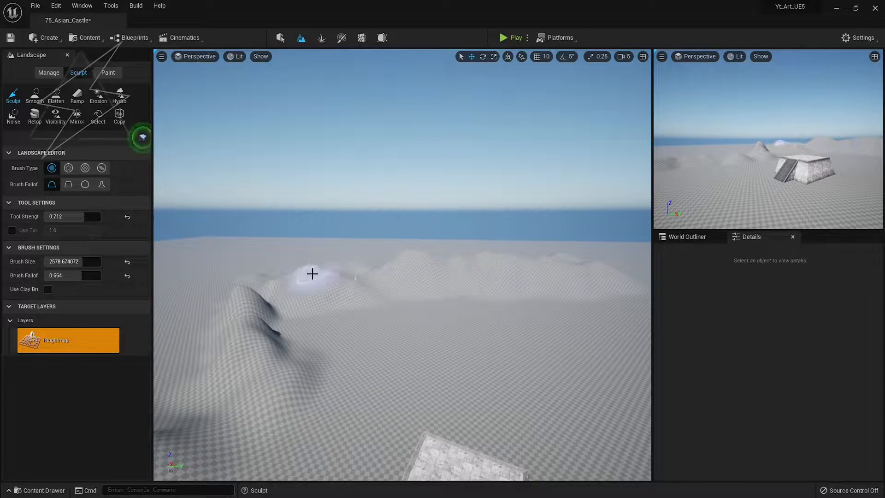
mouse_move(313, 274)
mouse_down()
mouse_move(401, 261)
mouse_move(277, 275)
mouse_up()
right_drag(277, 275, 262, 286)
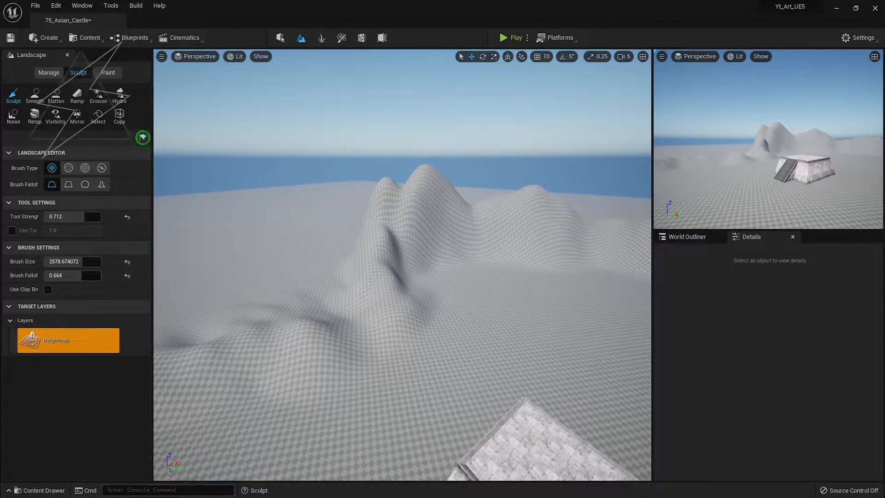
Step: Raise a large rounded hill beside the castle base with the Sculpt brush, and undo the last stroke
right_drag(378, 265, 381, 245)
drag(366, 289, 330, 283)
right_drag(330, 284, 313, 318)
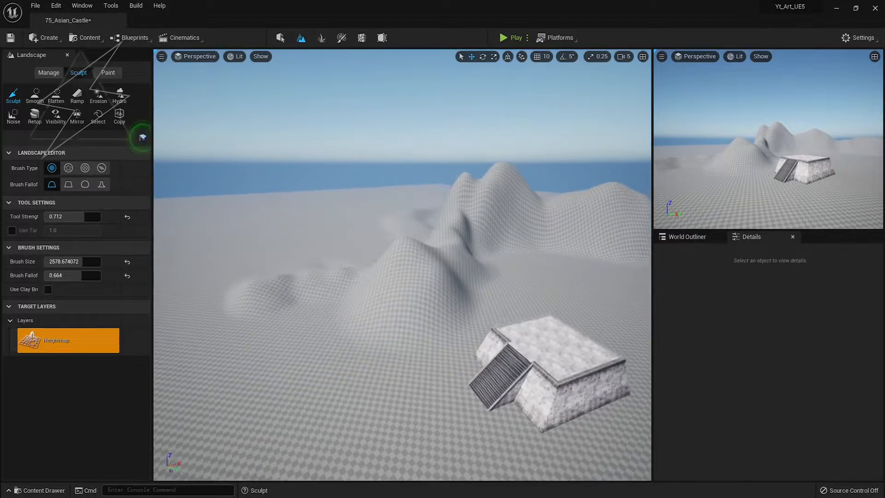
mouse_move(393, 336)
mouse_down()
mouse_move(425, 315)
mouse_move(390, 318)
mouse_move(385, 340)
mouse_move(258, 349)
mouse_move(263, 307)
mouse_move(456, 236)
mouse_up()
key(ctrl+z)
Step: Keep the Sculpt brush active and set the viewport camera speed to 6
click(34, 94)
click(13, 95)
key(d)
mouse_move(458, 235)
right_down()
mouse_move(426, 258)
mouse_move(453, 251)
mouse_move(442, 264)
right_up()
click(623, 57)
click(669, 80)
Step: Build up a large foreground mountain left of the castle with the Sculpt brush
key(e)
key(d)
drag(442, 264, 461, 258)
right_drag(461, 258, 438, 251)
key(a)
mouse_move(439, 251)
mouse_down()
mouse_move(278, 235)
mouse_move(518, 233)
mouse_up()
key(w)
mouse_move(518, 226)
right_down()
mouse_move(537, 225)
mouse_move(517, 223)
right_up()
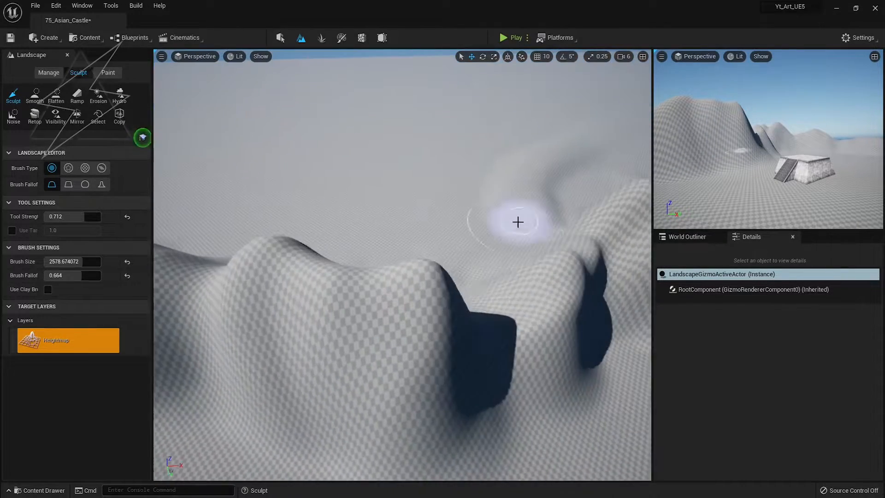
Step: Reshape the foreground mountain and the hills next to it by raising and lowering the terrain with the Sculpt brush
drag(530, 258, 470, 267)
key(1)
mouse_move(274, 229)
shift+mouse_down()
mouse_move(375, 237)
mouse_move(399, 262)
shift+mouse_up()
right_drag(378, 292, 360, 282)
drag(361, 282, 366, 250)
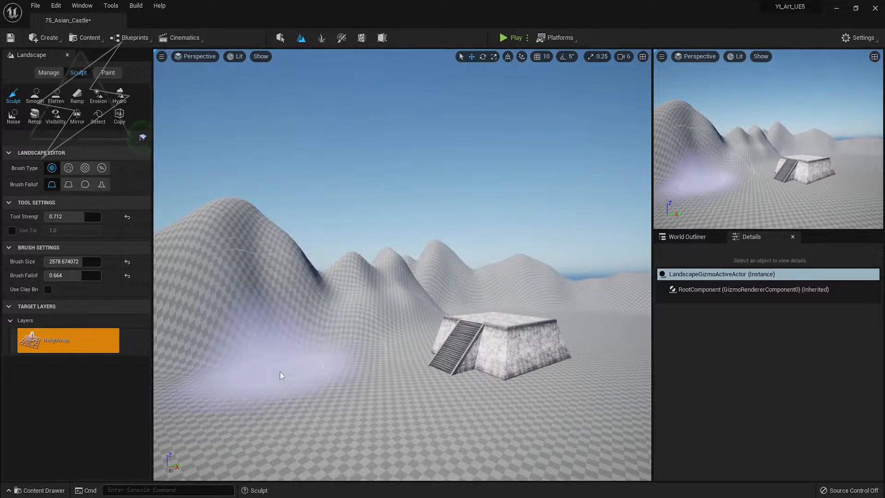
Step: Roughen the foreground mountain's slopes with the Noise brush, using a brush size of 673 and a falloff of 0.44
click(36, 100)
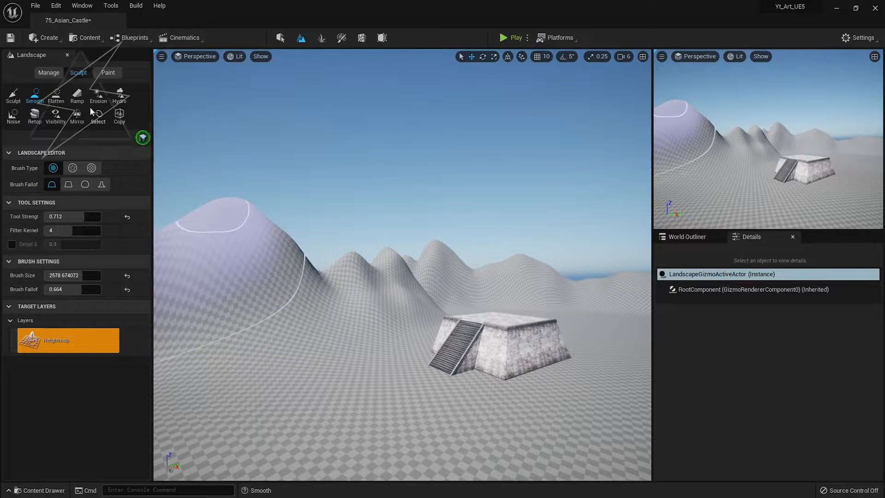
click(119, 95)
key(bracketleft)
key(bracketleft)
key(bracketleft)
key(bracketleft)
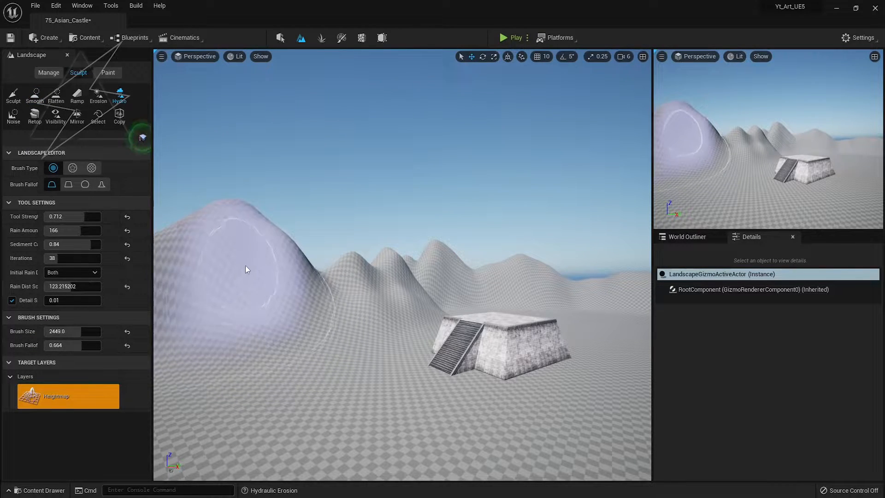
click(13, 115)
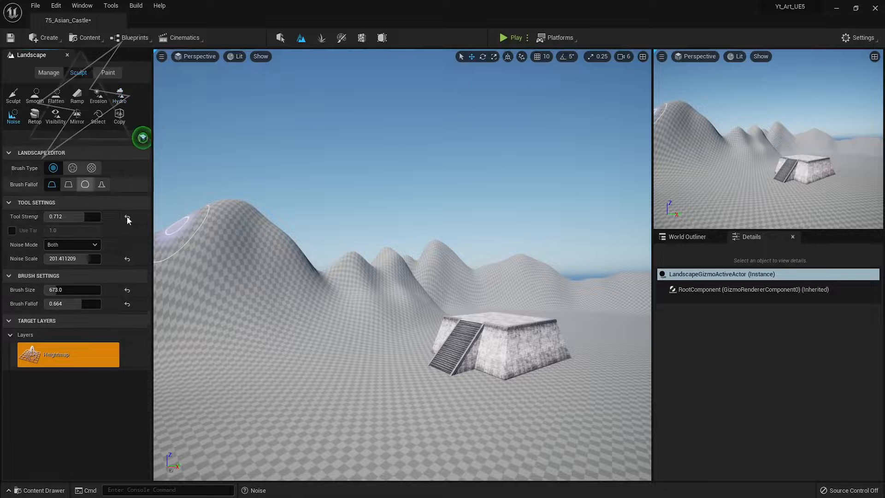
drag(268, 262, 372, 286)
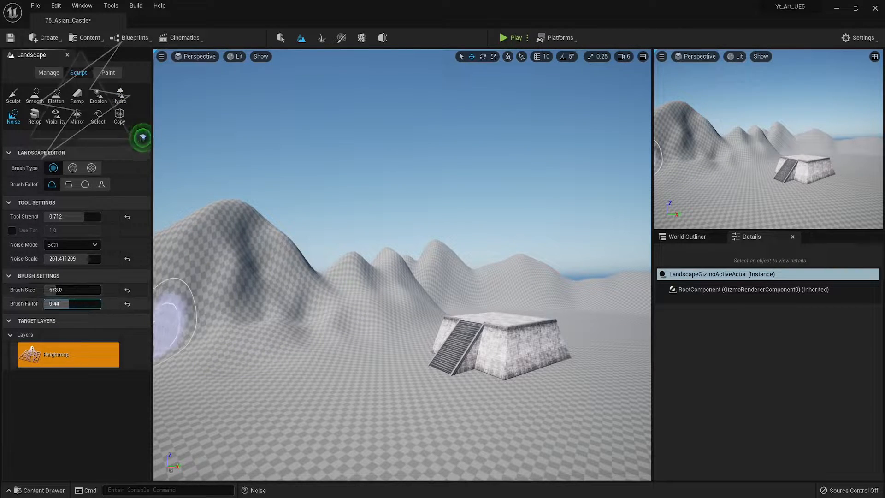
mouse_move(175, 318)
mouse_down()
mouse_move(292, 317)
mouse_move(339, 346)
mouse_move(197, 348)
mouse_move(325, 280)
mouse_up()
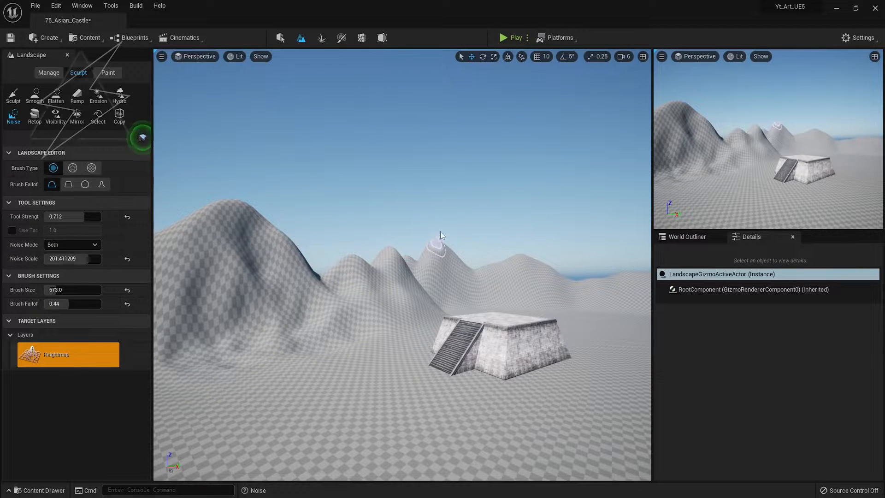
drag(289, 277, 241, 220)
Step: Add noise to the mountain's peak and along the ridge leading to the neighbouring hills
key(w)
right_drag(240, 220, 360, 133)
mouse_move(359, 132)
mouse_down()
mouse_move(468, 229)
mouse_move(482, 258)
mouse_up()
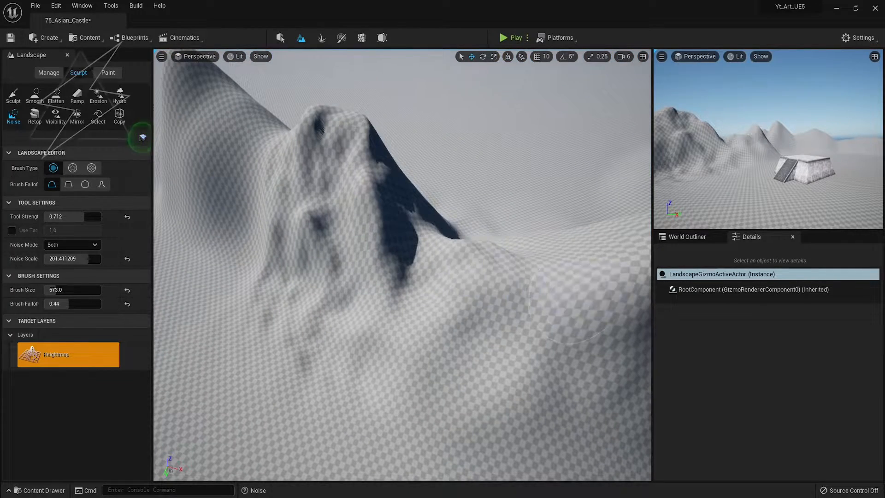
right_drag(482, 258, 547, 298)
mouse_move(445, 323)
mouse_down()
mouse_move(450, 303)
mouse_move(393, 273)
mouse_up()
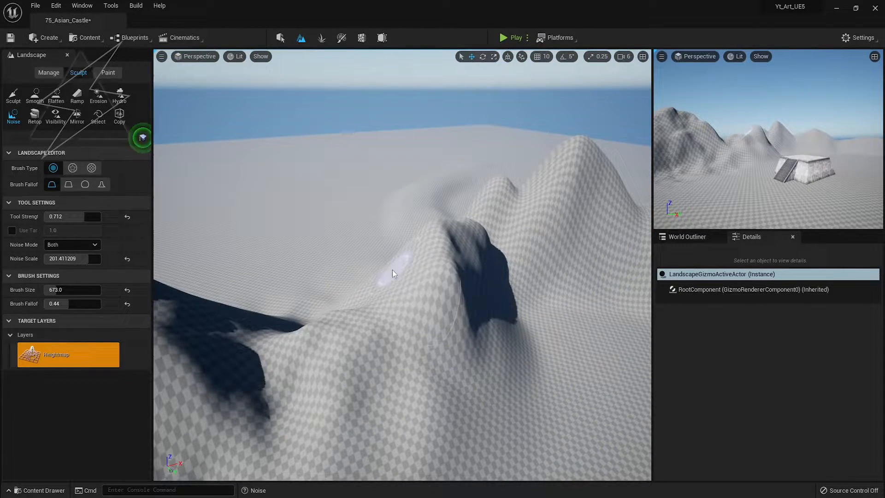
click(34, 117)
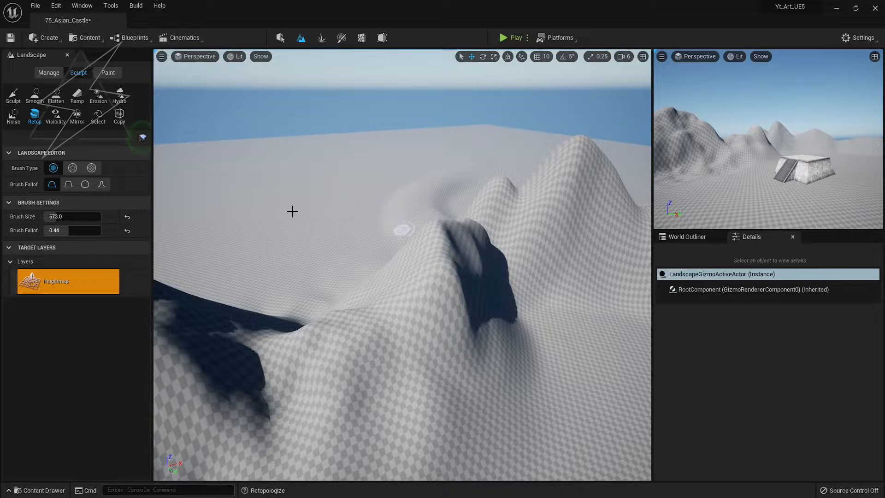
click(13, 116)
right_drag(456, 263, 493, 226)
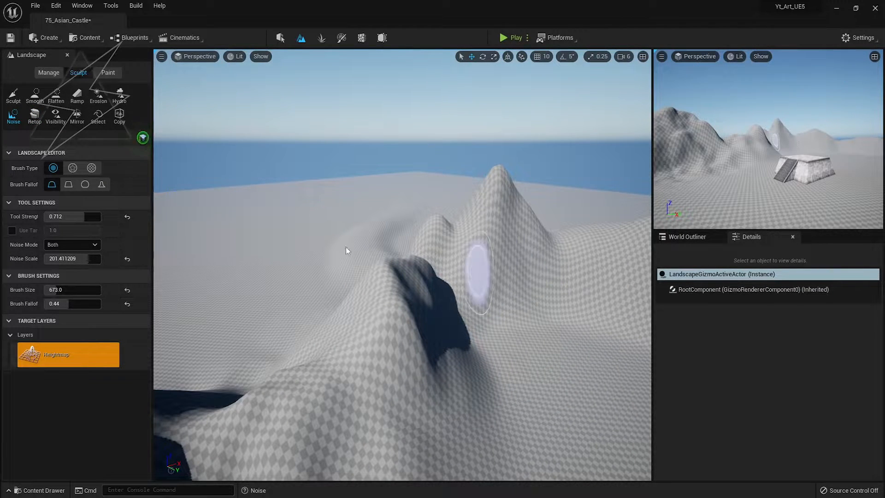
Step: Erode the peaks behind the castle and the foreground mountain's slope with the Erosion brush
click(99, 96)
mouse_move(509, 276)
mouse_down()
mouse_move(474, 255)
mouse_move(497, 207)
mouse_up()
drag(553, 263, 615, 258)
mouse_move(615, 258)
right_down()
mouse_move(645, 277)
mouse_move(638, 272)
right_up()
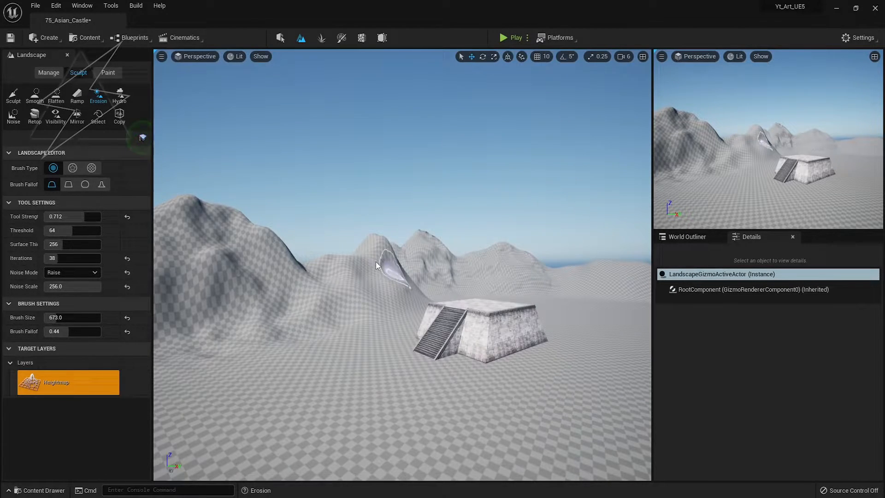
mouse_move(376, 262)
mouse_down()
mouse_move(357, 299)
mouse_move(341, 269)
mouse_move(384, 295)
mouse_move(207, 267)
mouse_move(312, 356)
mouse_move(278, 336)
mouse_up()
Step: Smooth the eroded pits on the foreground mountain and raise another peak beside it with the Sculpt brush
click(35, 94)
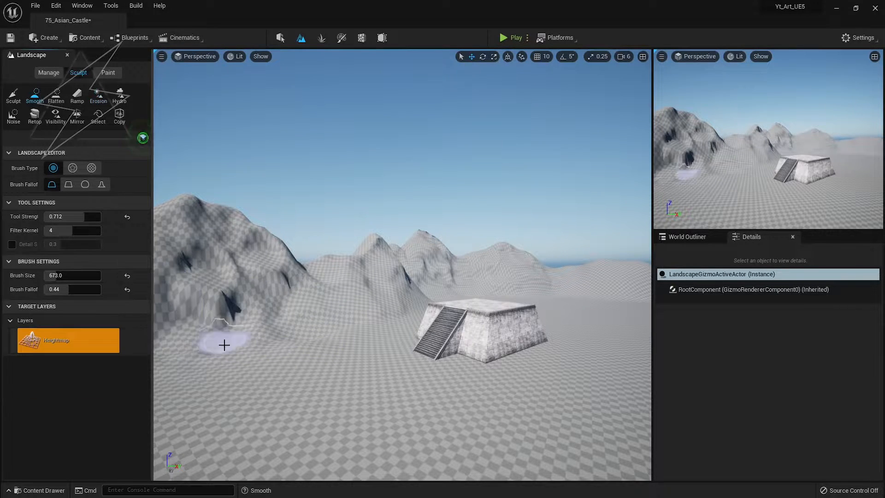
mouse_move(235, 303)
mouse_down()
mouse_move(272, 264)
mouse_move(198, 232)
mouse_move(188, 210)
mouse_move(216, 237)
mouse_move(166, 207)
mouse_up()
click(98, 95)
click(13, 95)
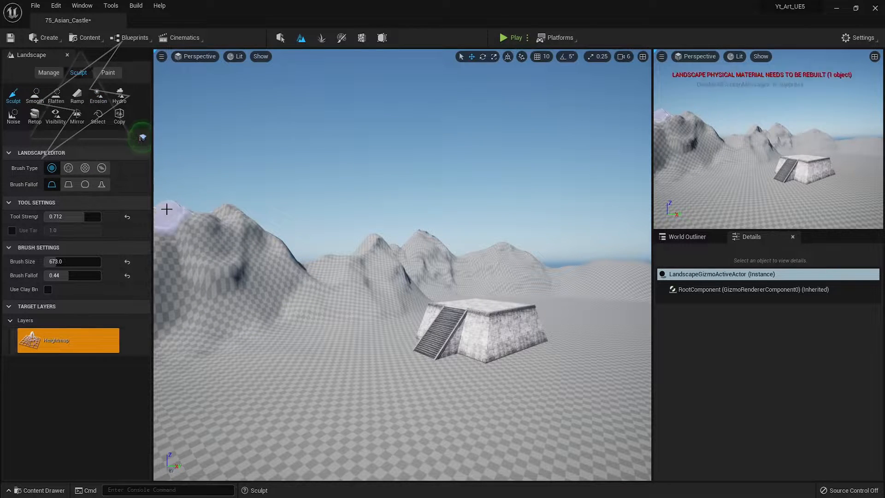
mouse_move(312, 336)
right_down()
mouse_move(258, 378)
mouse_move(304, 329)
right_up()
click(283, 333)
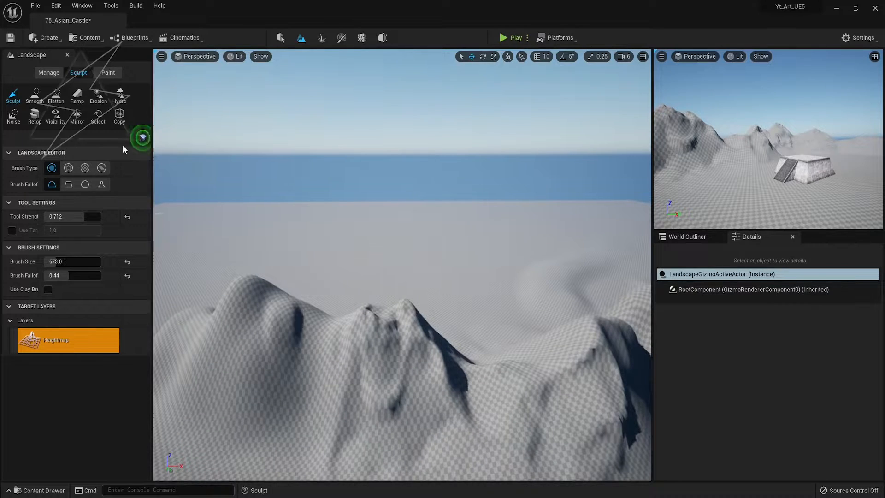
Step: Roughen the new peak and the foreground slope with the Noise brush, and switch to the Smooth brush
click(13, 115)
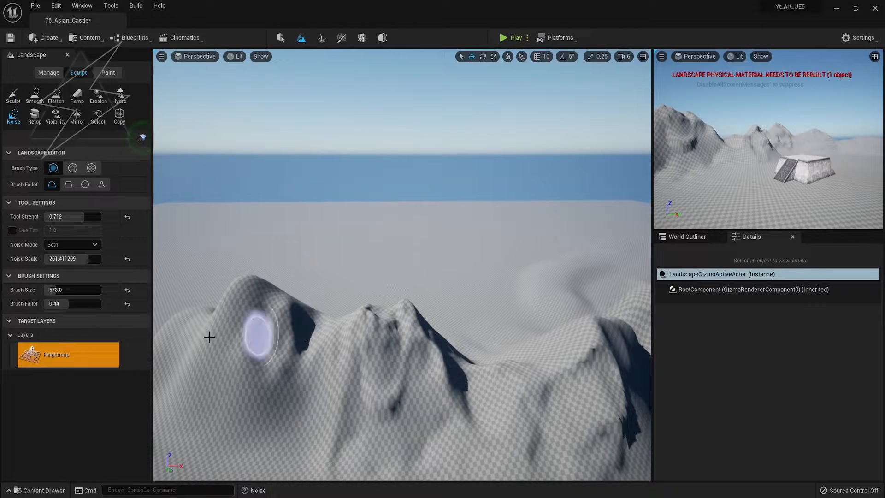
mouse_move(244, 286)
mouse_down()
mouse_move(257, 290)
mouse_move(233, 297)
mouse_move(207, 325)
mouse_move(252, 391)
mouse_move(201, 395)
mouse_move(212, 414)
mouse_move(310, 424)
mouse_up()
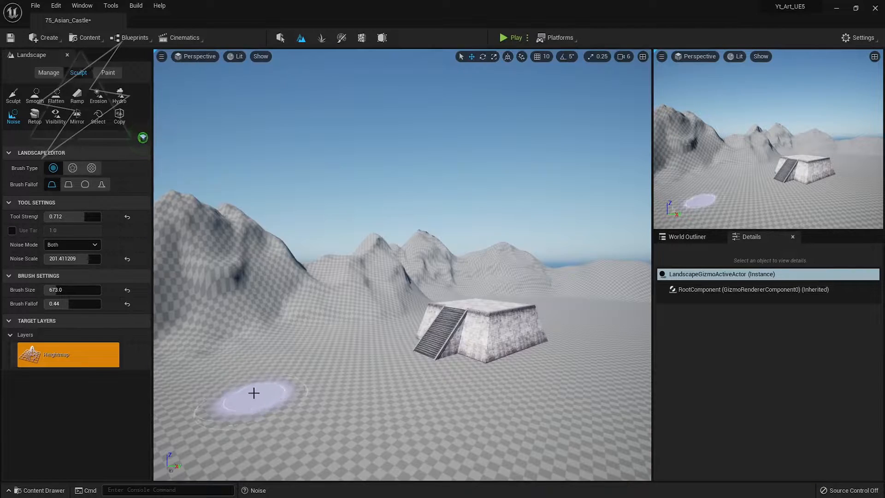
mouse_move(254, 393)
mouse_down()
mouse_move(292, 281)
mouse_move(281, 272)
mouse_up()
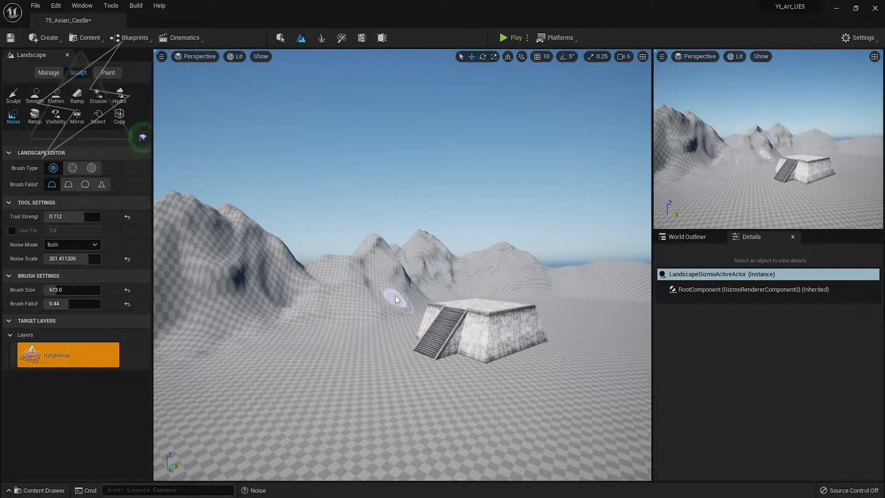
click(35, 95)
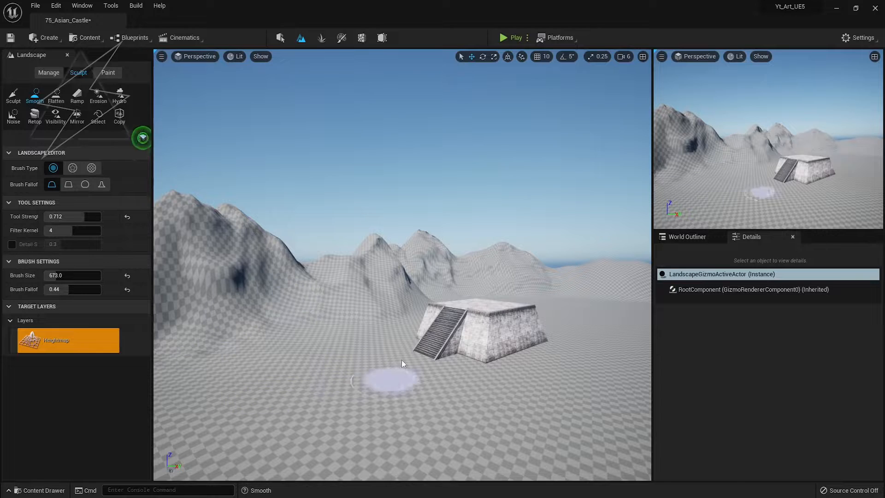
Step: Set the brush size to about 647 and falloff to 0.536, and retopologize the low hills in the distance
click(13, 115)
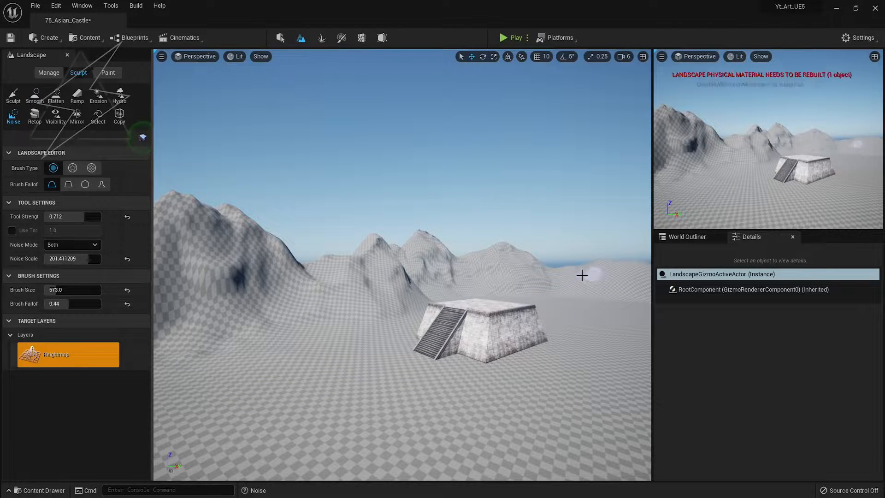
right_drag(577, 277, 559, 290)
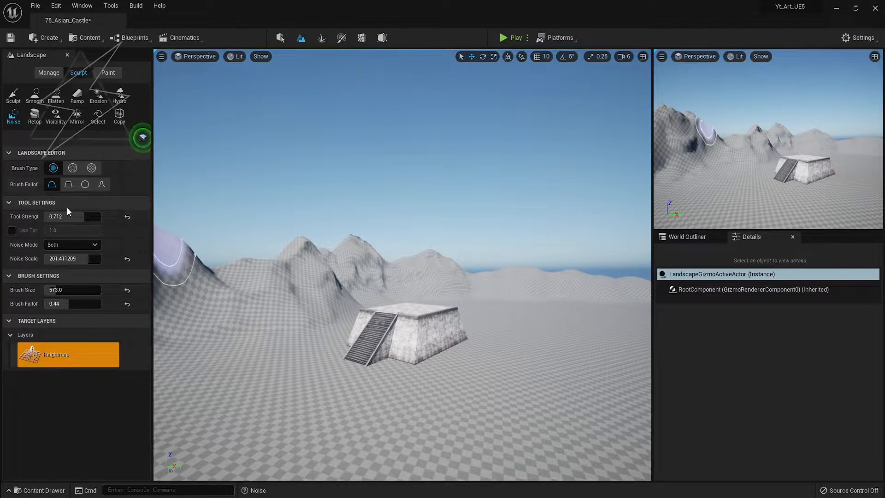
drag(59, 293, 72, 304)
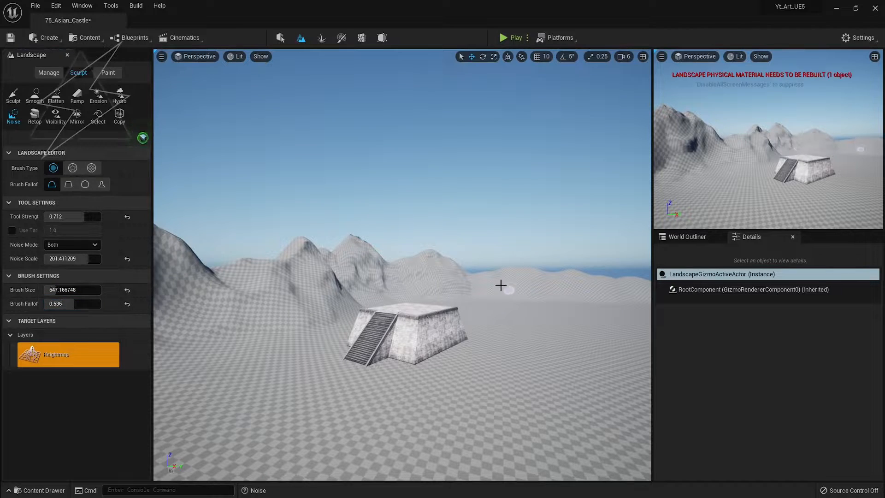
key(w)
right_drag(529, 285, 538, 305)
right_drag(436, 219, 341, 232)
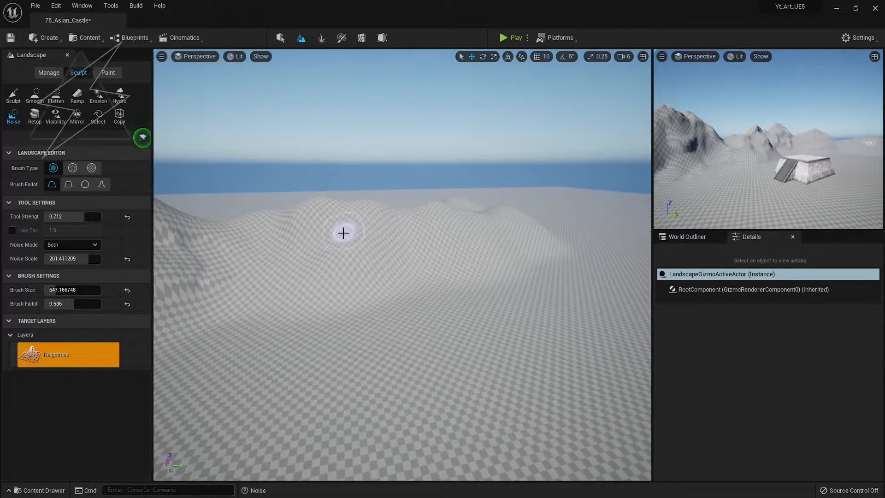
click(34, 118)
drag(283, 230, 275, 234)
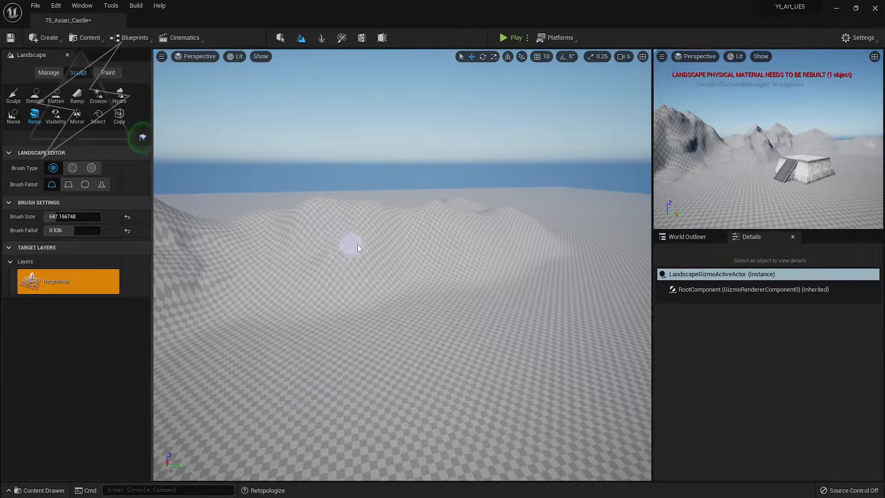
Step: Apply the Erosion brush to the low distant hills and return to object selection mode
click(98, 97)
mouse_move(359, 257)
mouse_down()
mouse_move(256, 241)
mouse_move(458, 233)
mouse_move(514, 244)
mouse_move(446, 271)
mouse_move(326, 286)
mouse_move(337, 268)
mouse_up()
key(1)
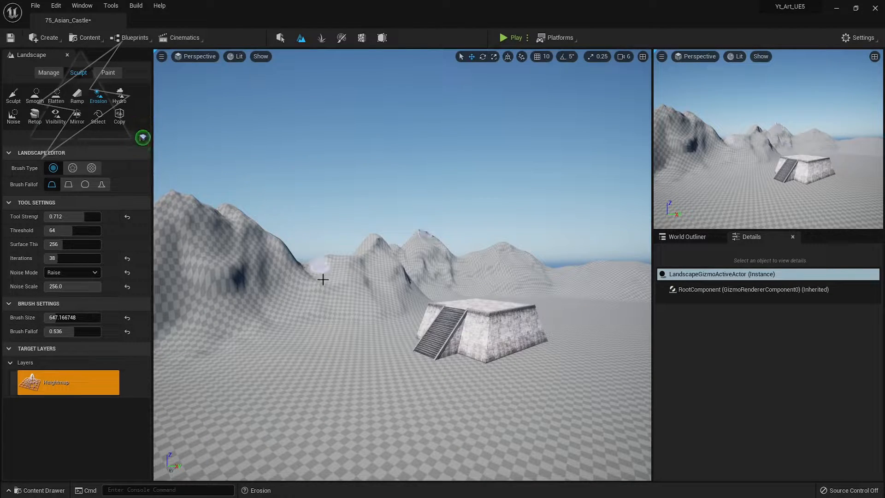
click(280, 37)
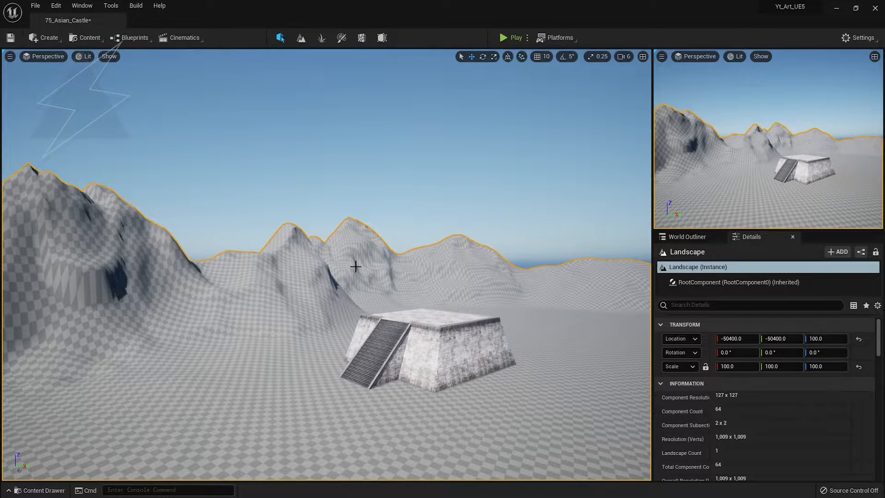
Step: Save the level and assign the M_auto_landscape_instant material to the landscape
key(ctrl+s)
scroll(749, 374, down, 10)
click(748, 366)
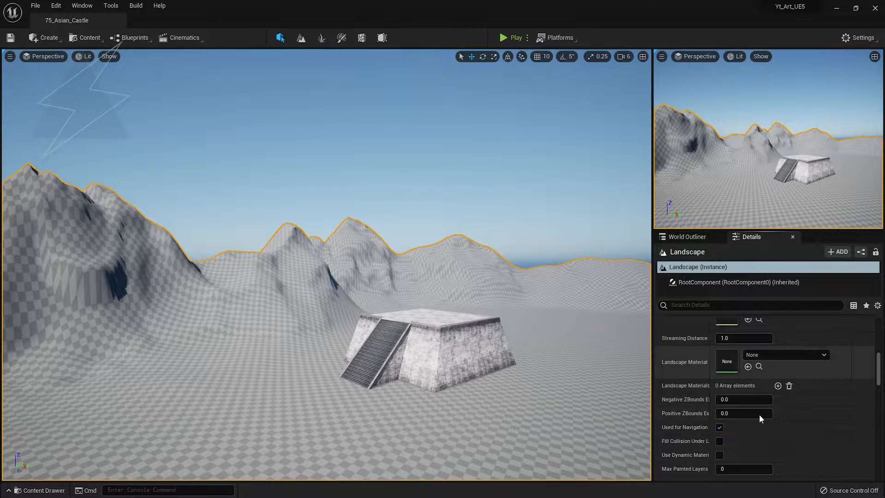
Step: Create a No Weight-Blend layer info for the landscape's Material_Blend paint layer and return to object selection mode
click(300, 38)
click(108, 79)
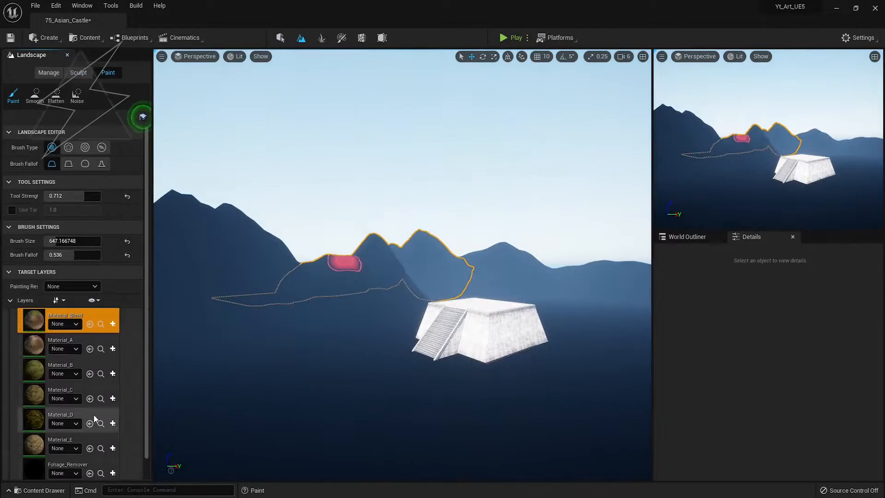
click(112, 324)
click(467, 351)
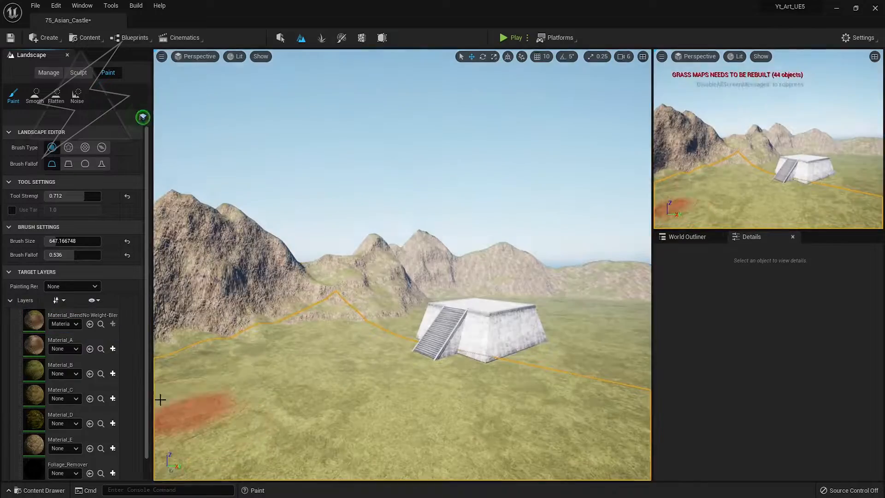
click(280, 37)
mouse_move(287, 301)
right_down()
mouse_move(300, 309)
mouse_move(286, 304)
right_up()
Step: Paint the Material_E layer as a dirt path leading to the stairs and a patch beside the castle base, and leave landscape mode
click(301, 39)
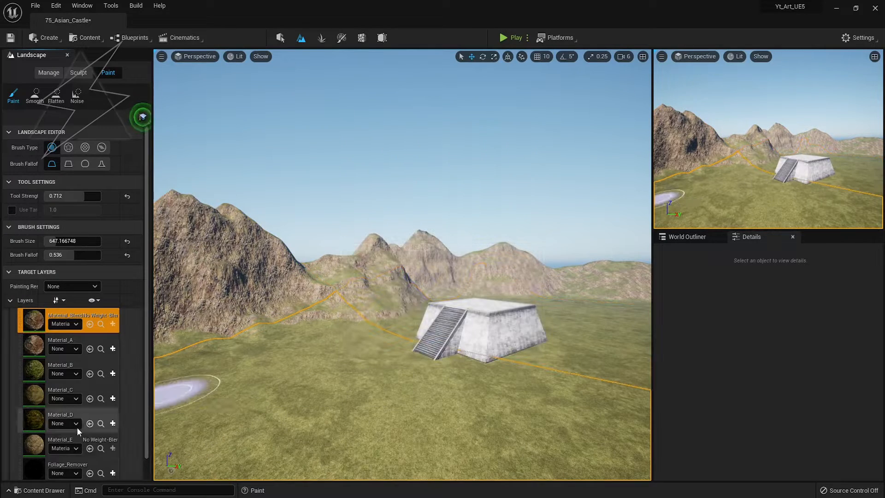
click(65, 441)
mouse_move(414, 364)
mouse_down()
mouse_move(219, 436)
mouse_move(275, 402)
mouse_move(345, 424)
mouse_up()
mouse_move(594, 336)
mouse_down()
mouse_move(580, 338)
mouse_move(589, 346)
mouse_move(566, 340)
mouse_up()
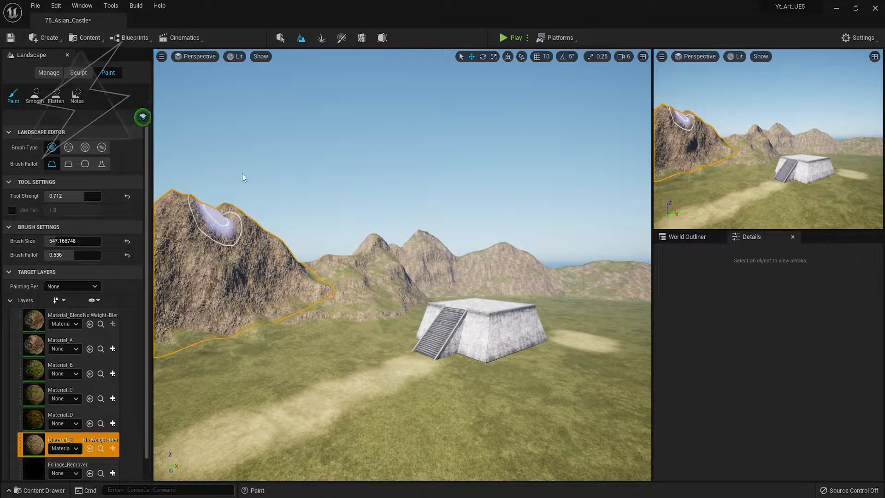
click(281, 38)
mouse_move(442, 358)
right_down()
mouse_move(479, 355)
mouse_move(437, 344)
right_up()
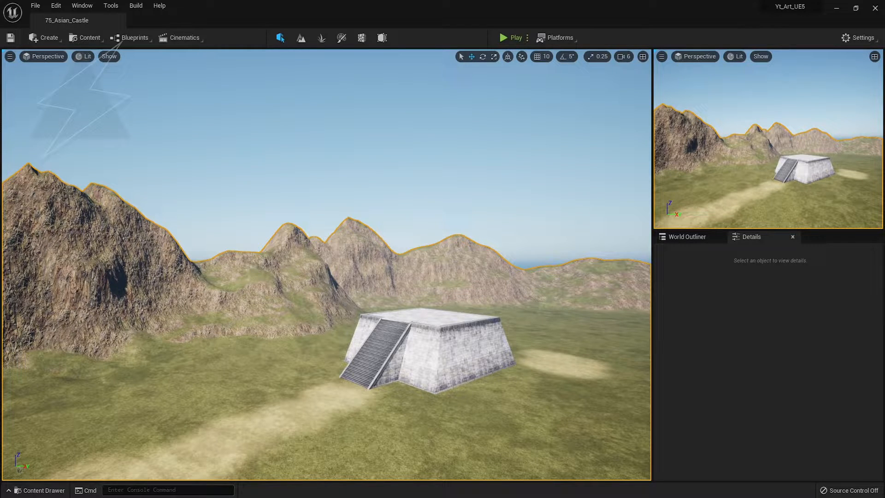
Step: Place the Rock_Large_VarA_mdl mesh at the foot of the castle base and duplicate it in place
drag(469, 418, 562, 384)
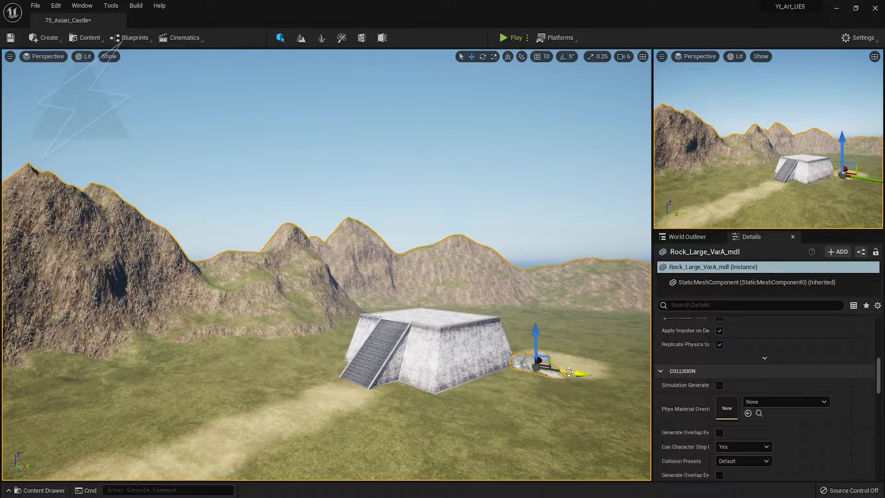
key(ctrl+d)
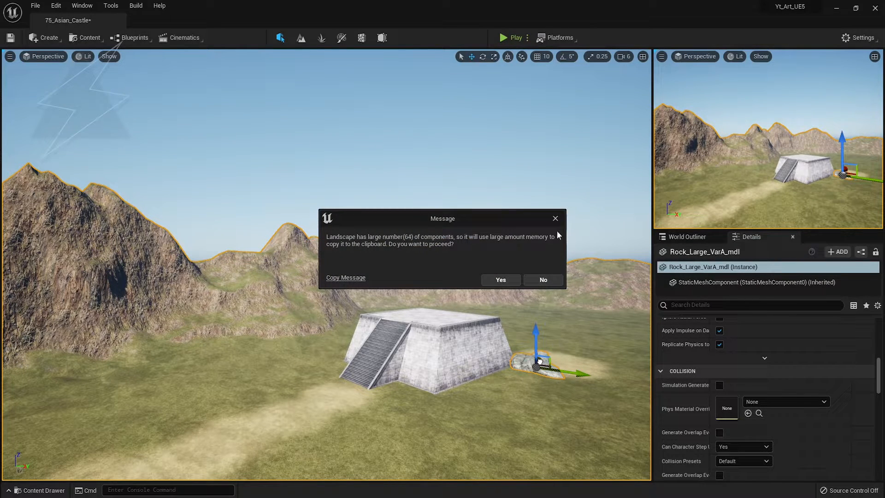
key(Return)
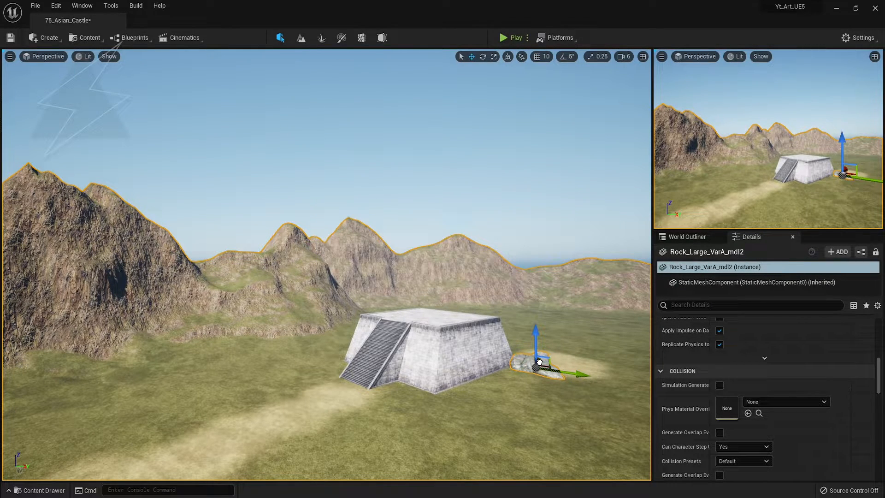
mouse_move(539, 361)
middle_down()
mouse_move(457, 358)
mouse_move(440, 318)
mouse_move(541, 355)
middle_up()
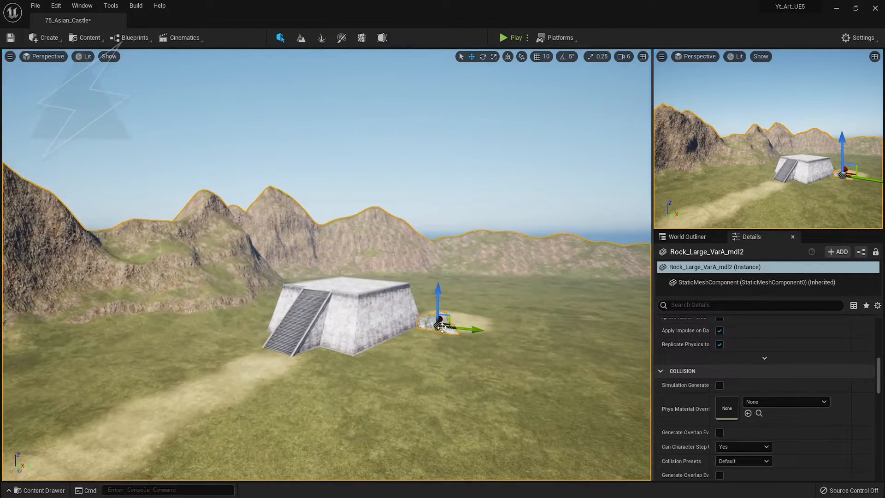
key(ctrl+w)
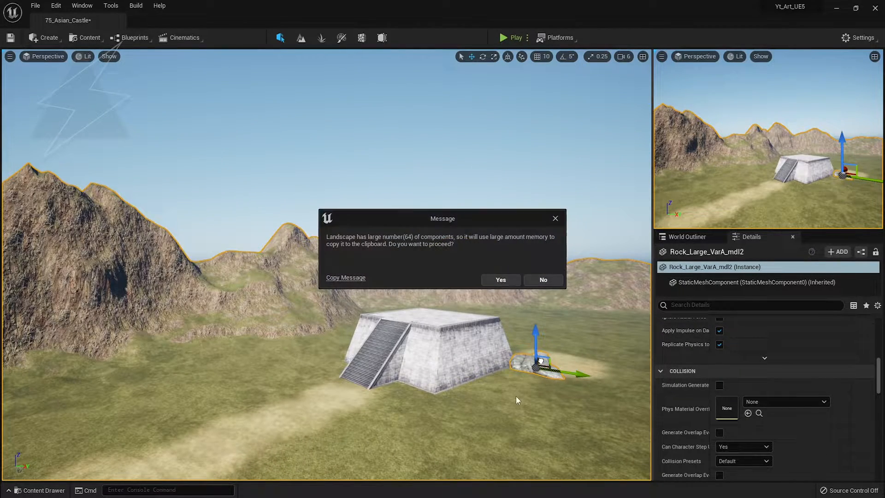
click(544, 281)
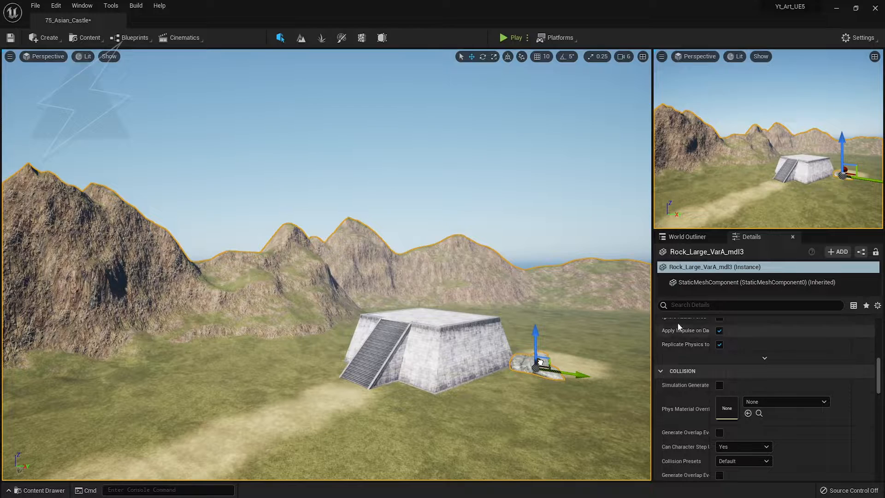
right_drag(513, 346, 521, 316)
click(514, 347)
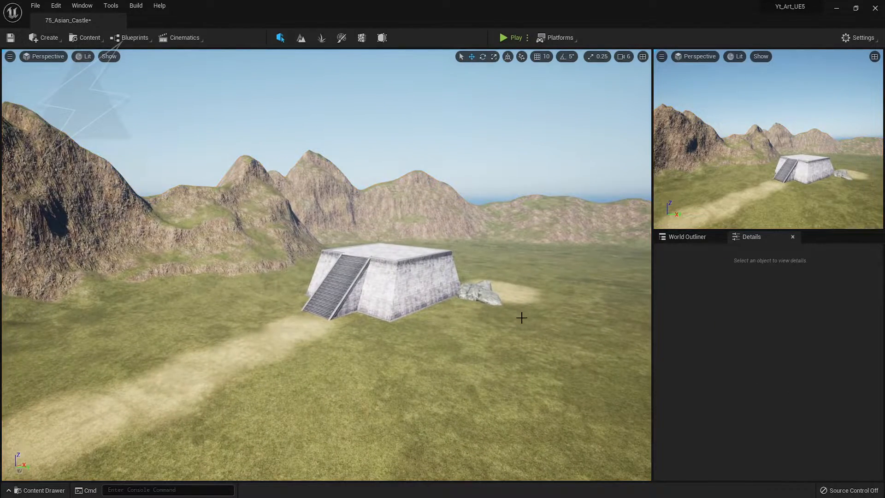
Step: Copy the large rock, move the copy to the base's side wall next to the original and turn it
click(478, 293)
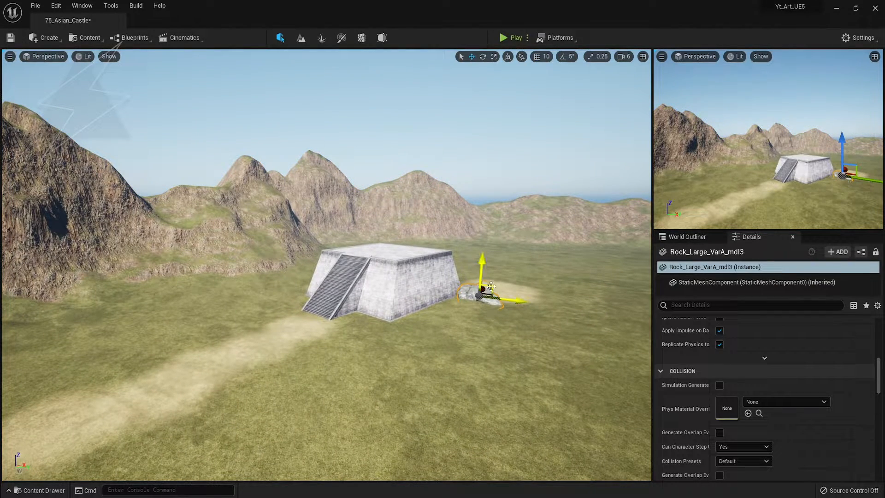
alt+drag(482, 290, 451, 363)
right_drag(452, 363, 435, 403)
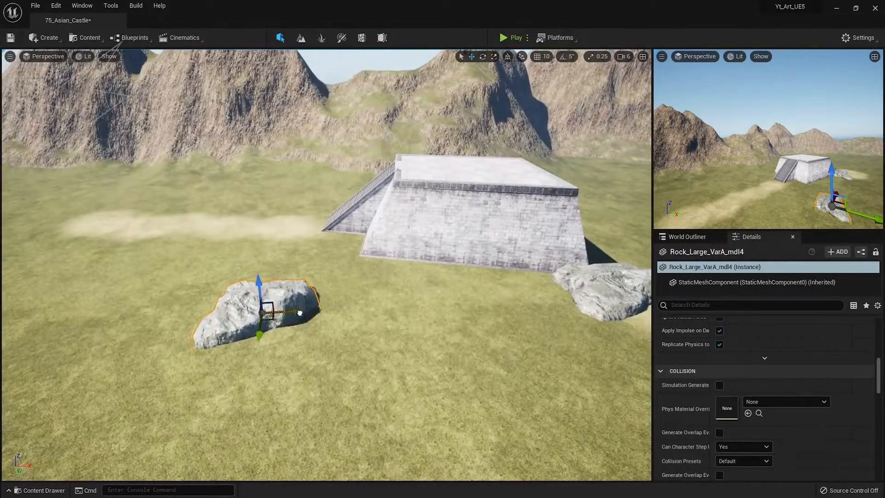
drag(300, 310, 520, 304)
key(e)
drag(479, 328, 529, 334)
key(w)
drag(451, 296, 487, 299)
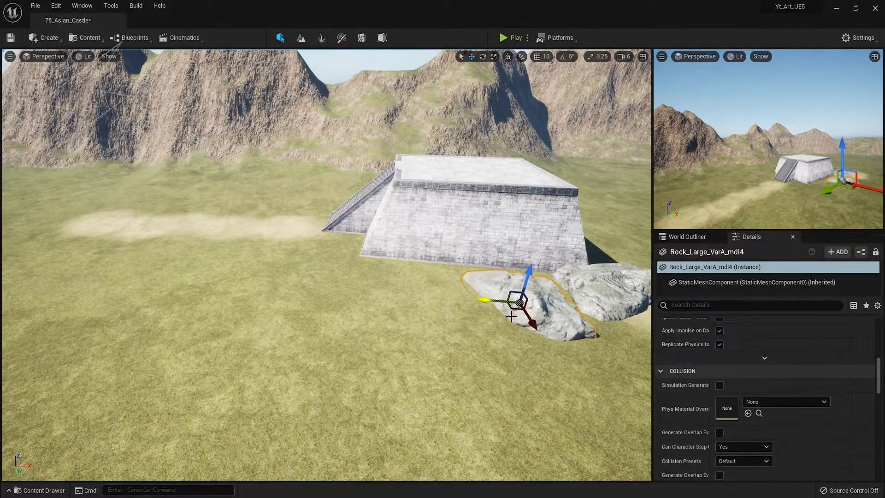
Step: Tilt and nudge the copied rock until it sits against the wall, and return to the saved camera view
drag(533, 321, 559, 317)
key(e)
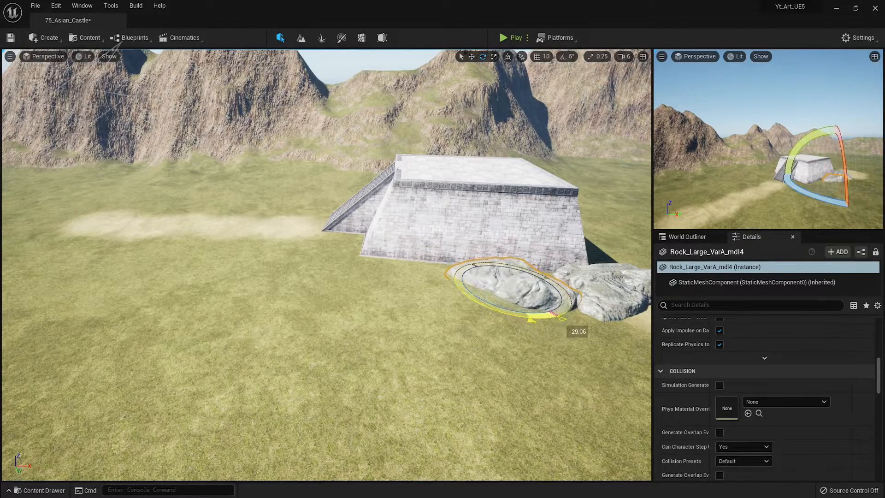
key(w)
drag(482, 298, 504, 299)
key(e)
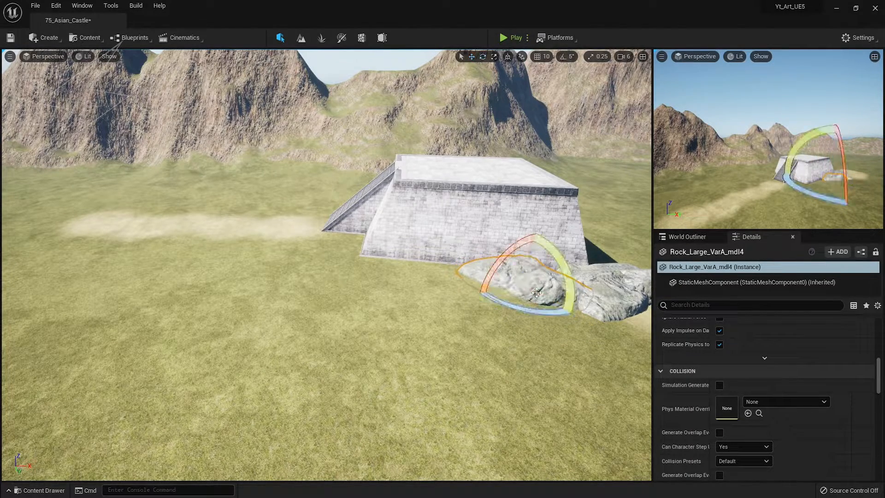
drag(549, 325, 560, 337)
key(w)
drag(540, 271, 532, 277)
key(1)
click(562, 181)
click(501, 378)
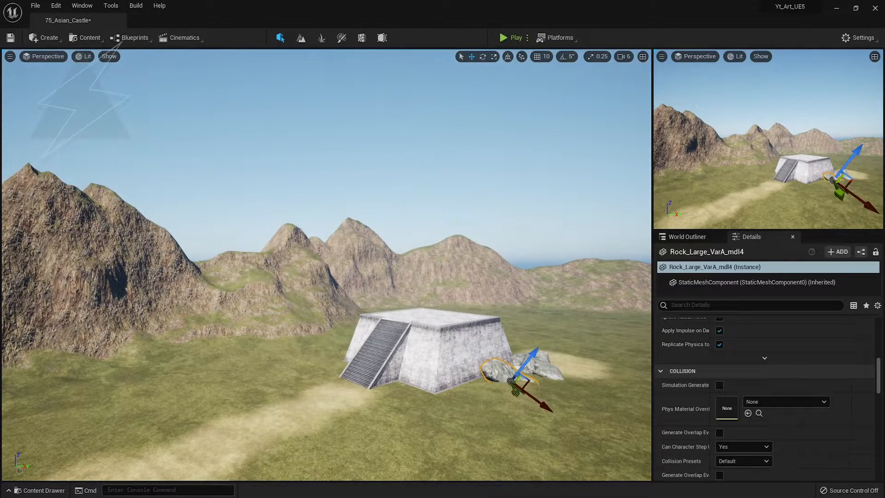
Step: Place a Rock_medium_VarB_mdl mesh at the outer end of the large rocks, rotate it and deselect it
click(533, 376)
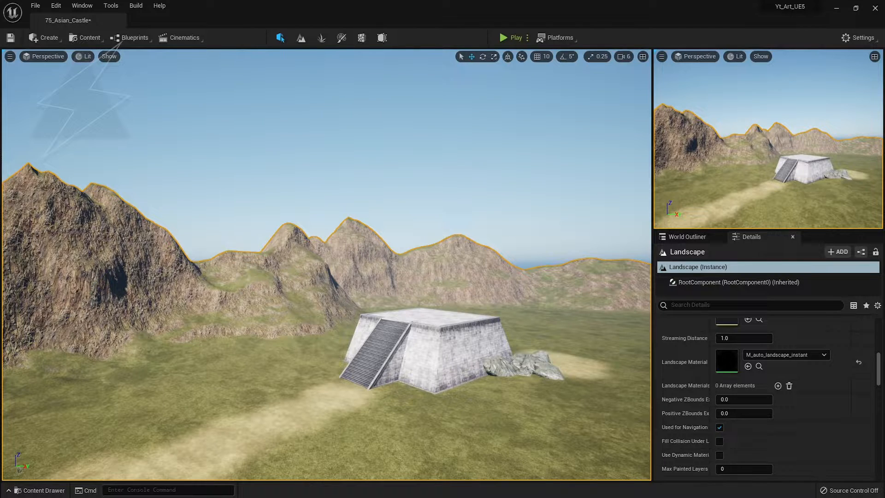
click(562, 375)
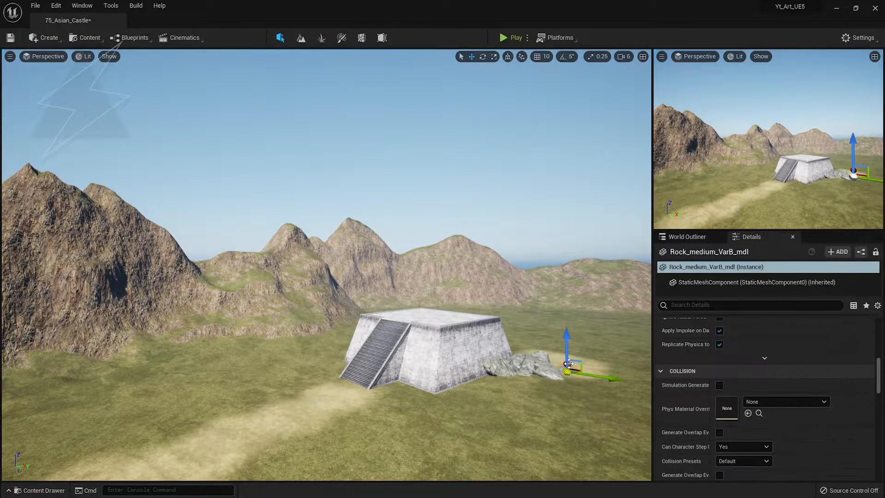
key(e)
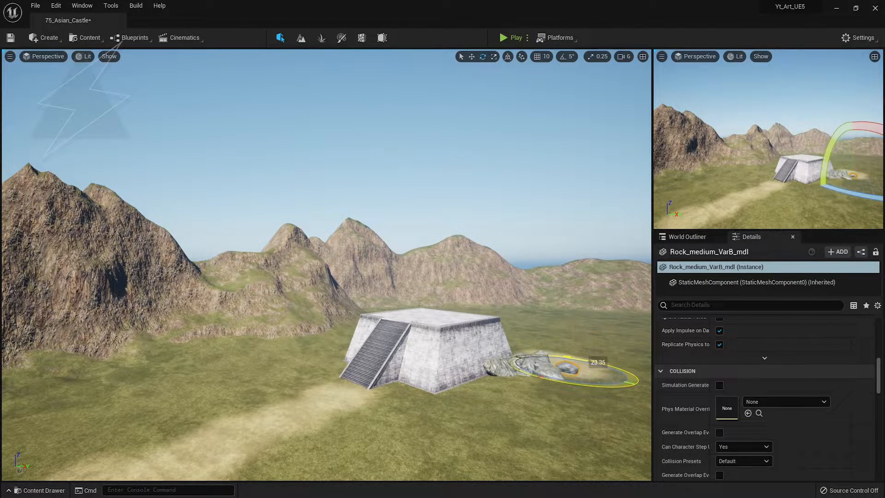
key(w)
key(Escape)
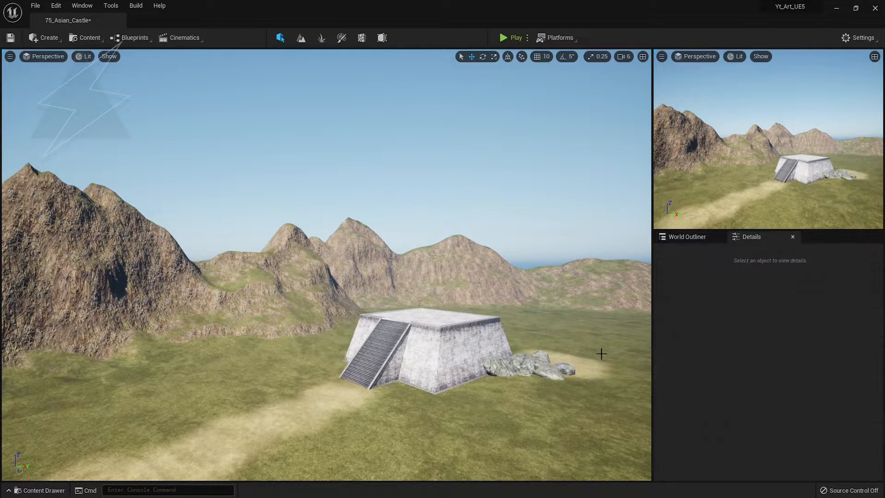
Step: Try the SM_AsianRock_02 mesh beside the castle base, moving it to the corner by the other rocks and tilting it
drag(884, 198, 484, 401)
key(e)
key(w)
right_drag(484, 401, 443, 454)
key(d)
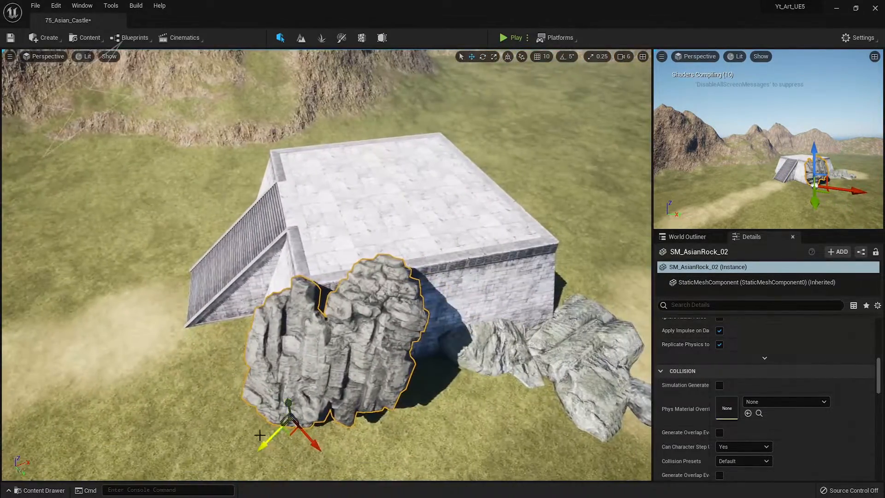
key(e)
drag(297, 467, 484, 355)
key(w)
key(e)
drag(494, 396, 541, 388)
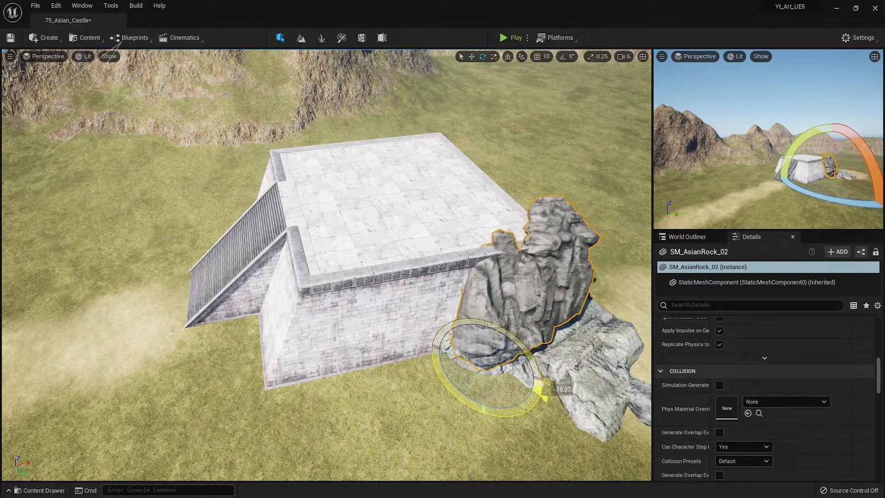
Step: Try the Asian rock against the base's shaded rear wall, delete it and return to the saved camera view
mouse_move(506, 355)
right_down()
mouse_move(410, 354)
mouse_move(503, 354)
right_up()
key(w)
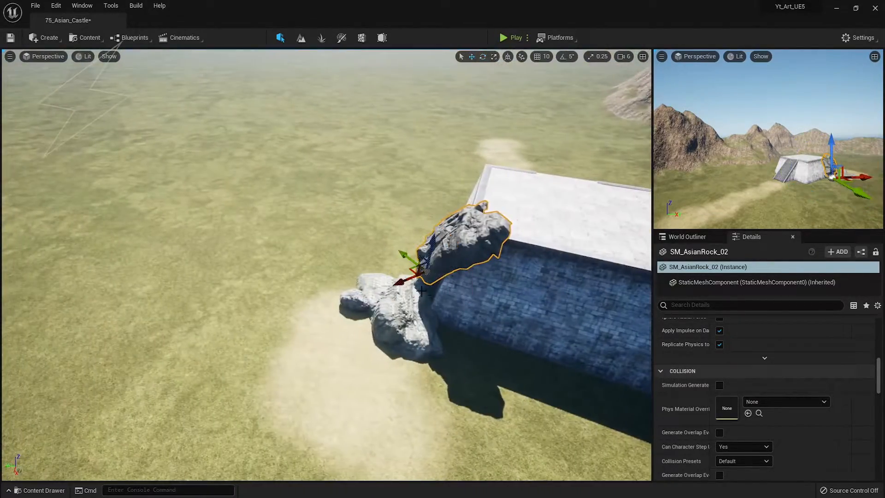
drag(408, 257, 525, 337)
key(e)
drag(523, 389, 613, 399)
right_drag(486, 400, 386, 452)
key(w)
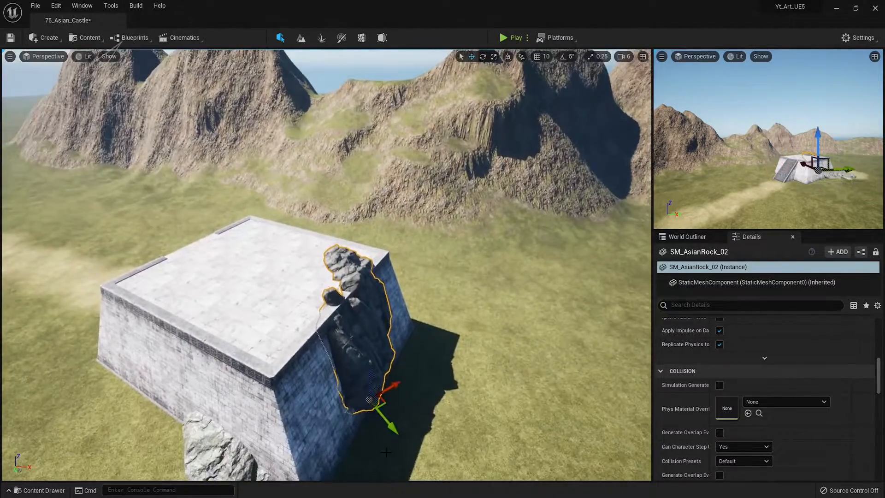
key(Delete)
right_drag(388, 408, 414, 442)
key(1)
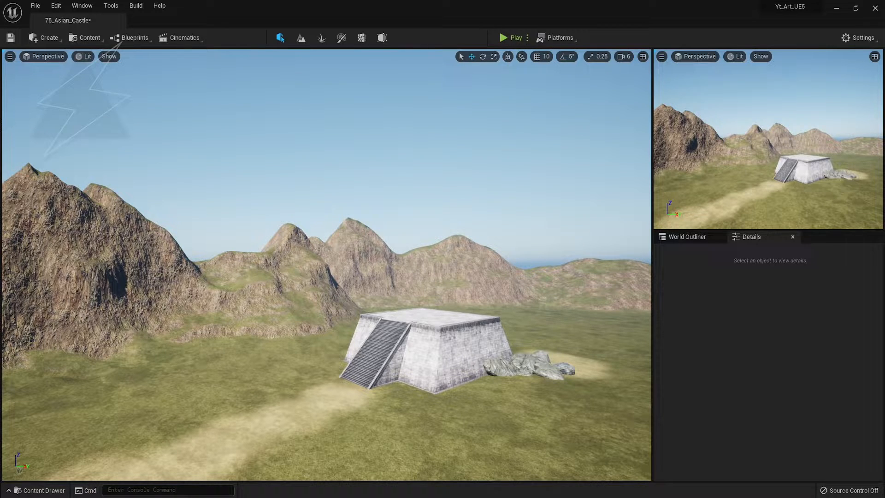
Step: Add SM_Poplar_tree_05_Optimised as a foliage type, test painting it on the grass and undo that stroke
click(322, 38)
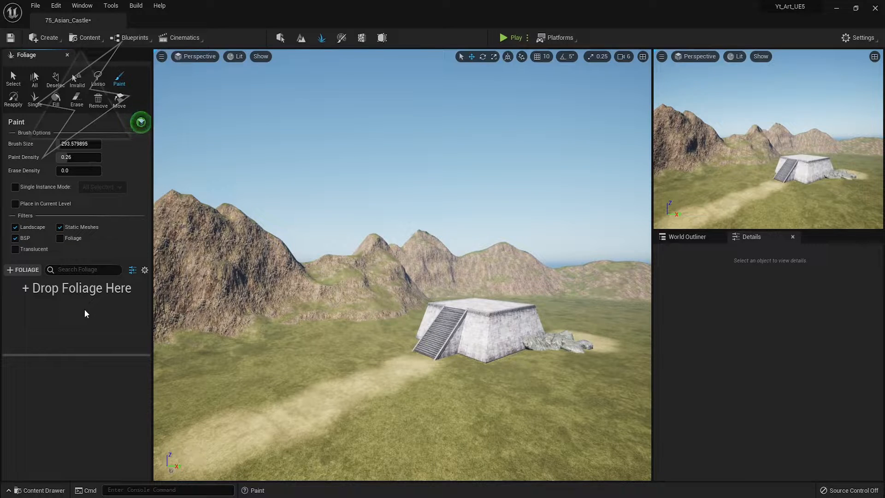
drag(1, 322, 92, 319)
click(23, 309)
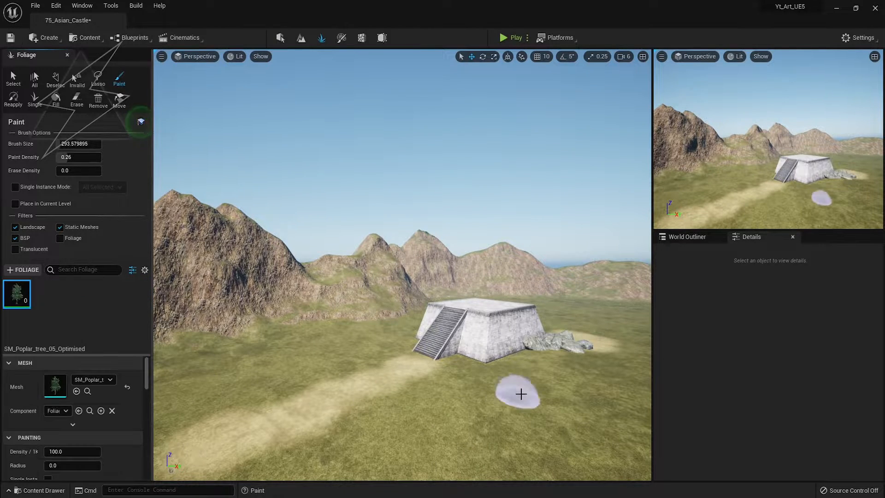
click(557, 378)
key(ctrl+z)
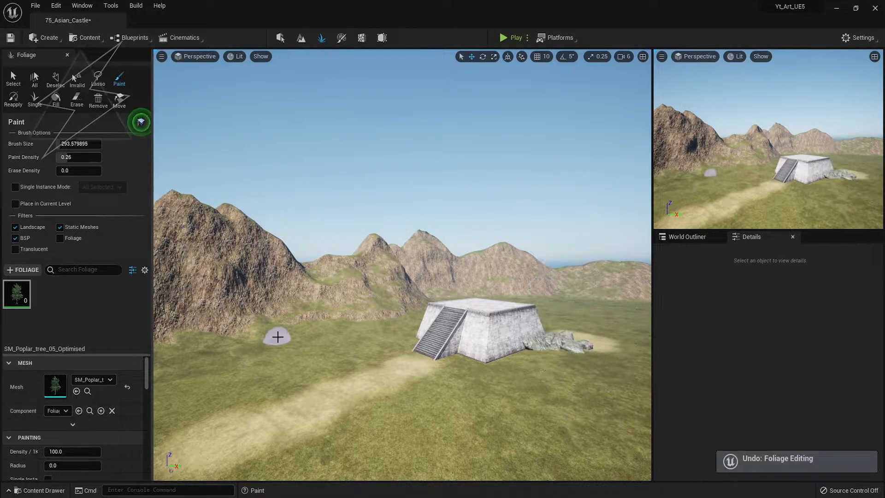
Step: Place ten single poplar instances as a grove between the dirt path and the mountain
click(35, 98)
click(377, 352)
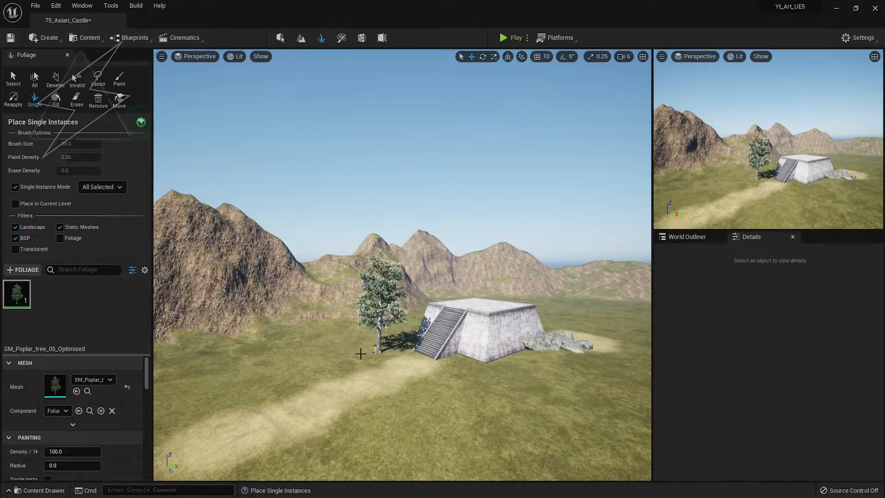
click(354, 341)
click(332, 347)
click(341, 365)
click(296, 364)
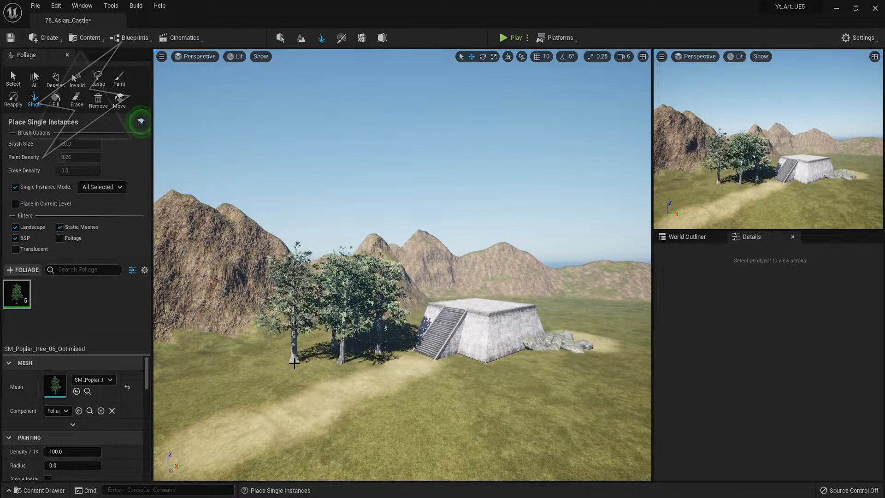
click(318, 373)
click(256, 366)
click(258, 387)
click(209, 385)
click(204, 398)
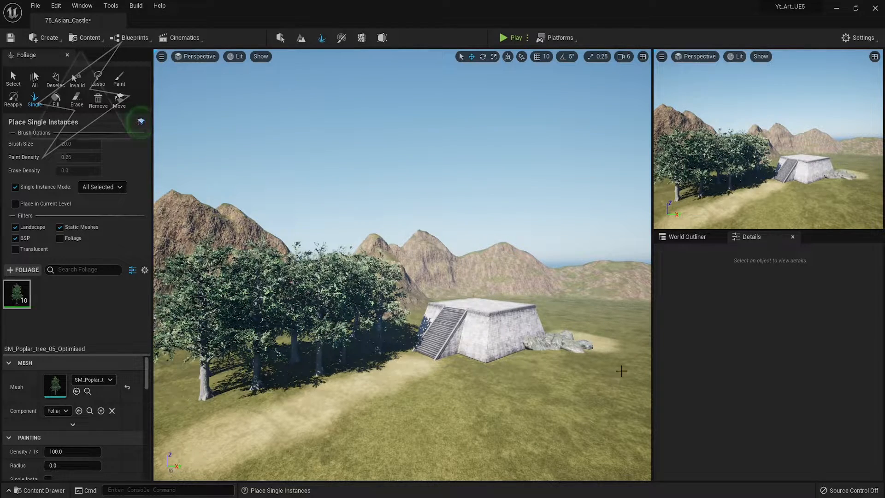
Step: Place four single poplar instances in a row on the grass opposite the grove, in front of the rocks
click(621, 372)
click(630, 399)
click(628, 426)
click(627, 460)
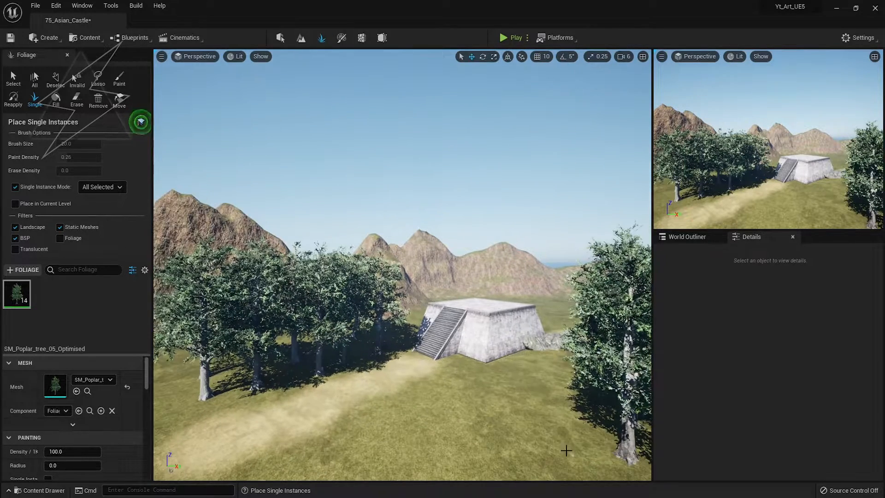
Step: Try three more single poplars on the foreground grass in front of the row beside the rocks and delete them
click(557, 433)
click(526, 474)
click(525, 472)
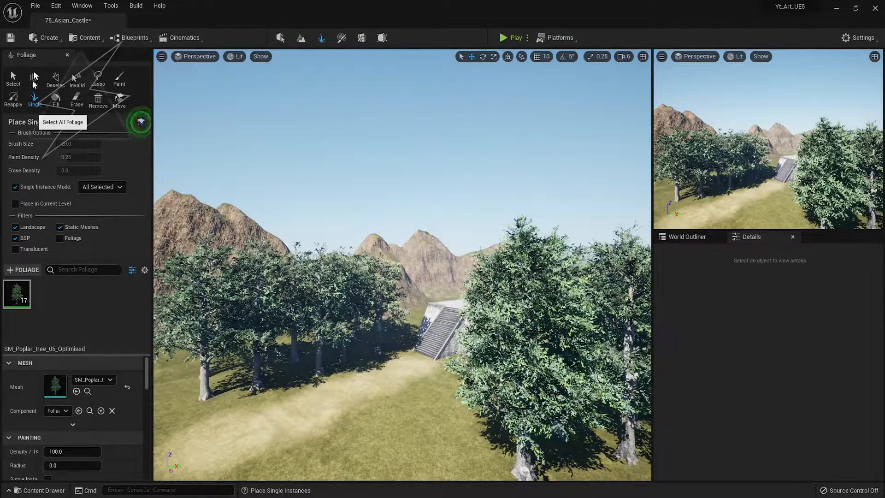
click(14, 79)
click(520, 437)
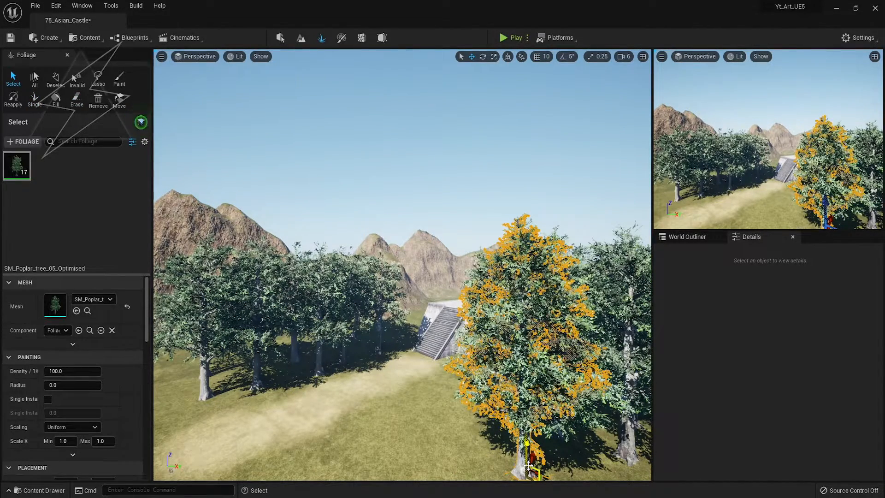
key(Delete)
click(518, 436)
key(Delete)
click(555, 426)
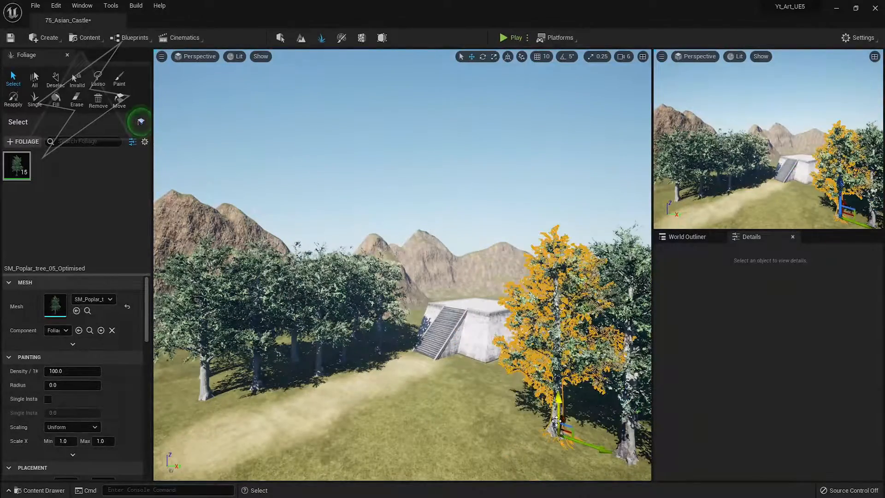
mouse_move(570, 425)
mouse_down()
mouse_move(555, 454)
mouse_move(555, 419)
mouse_up()
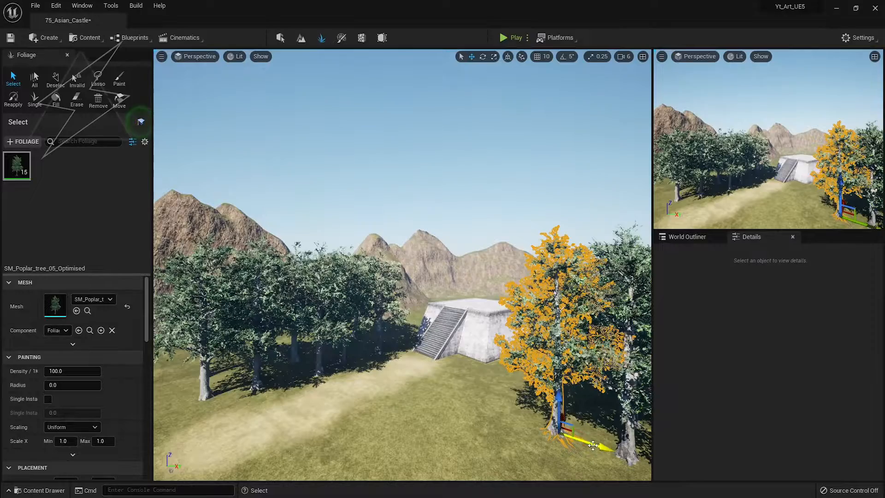
key(Delete)
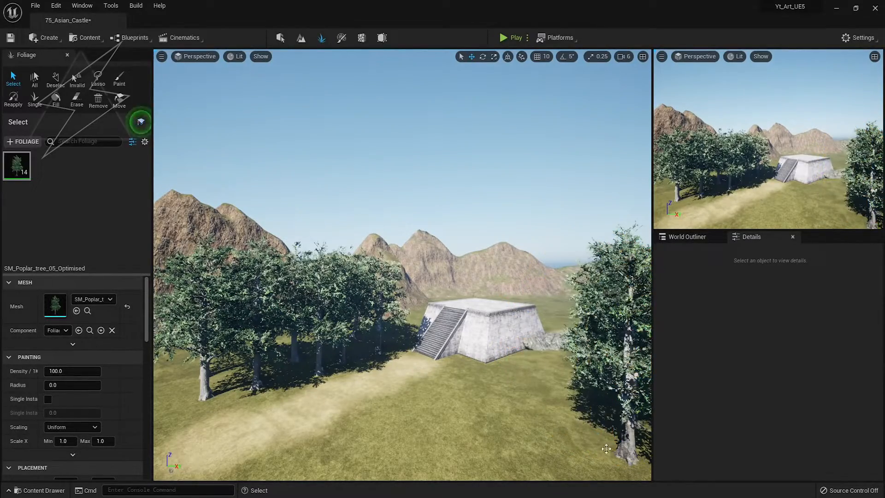
Step: Move the nearest poplar of the row beside the rocks across the grass toward the dirt path
click(632, 445)
drag(645, 465, 607, 452)
click(577, 198)
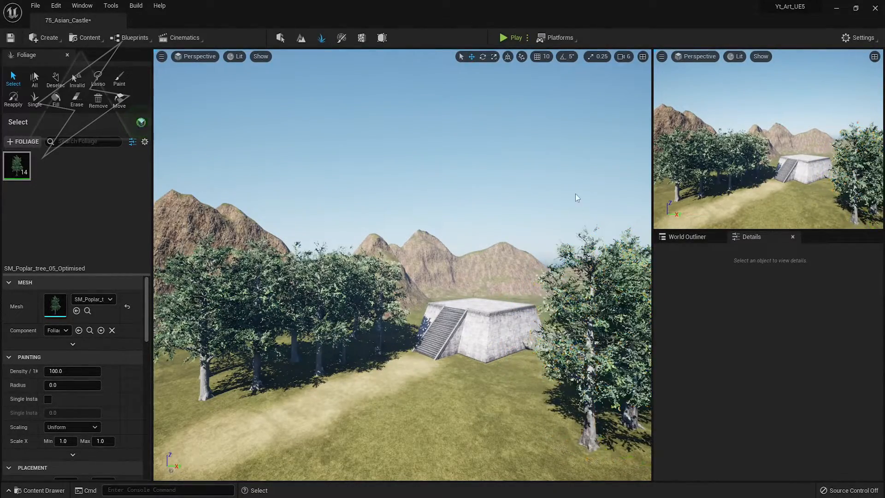
Step: Shift the grove's poplar nearest the stairs toward the base, and reposition the poplars along the near edge of the grove
click(379, 338)
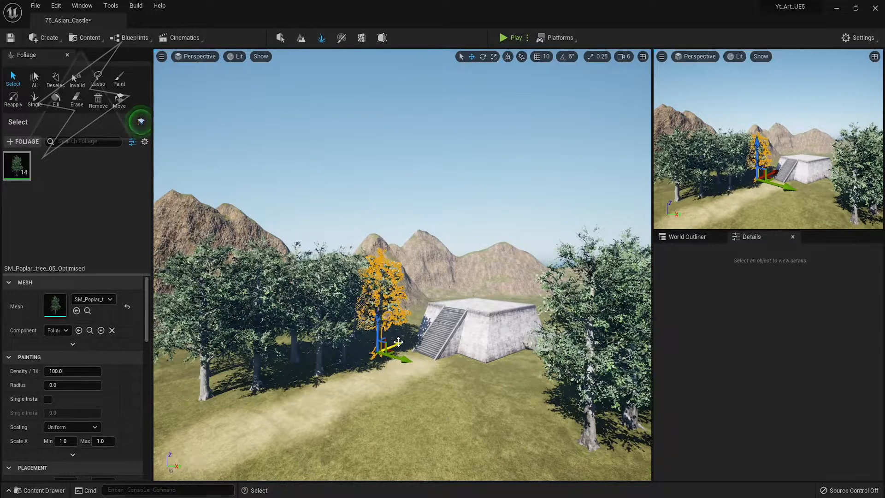
mouse_move(394, 358)
mouse_down()
mouse_move(417, 345)
mouse_move(402, 347)
mouse_up()
click(471, 164)
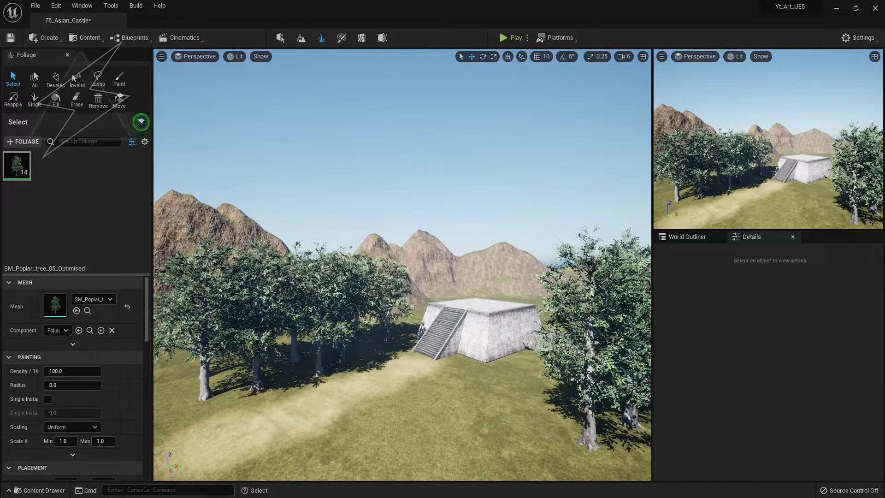
click(203, 380)
drag(206, 394, 304, 375)
click(319, 175)
click(321, 351)
click(333, 186)
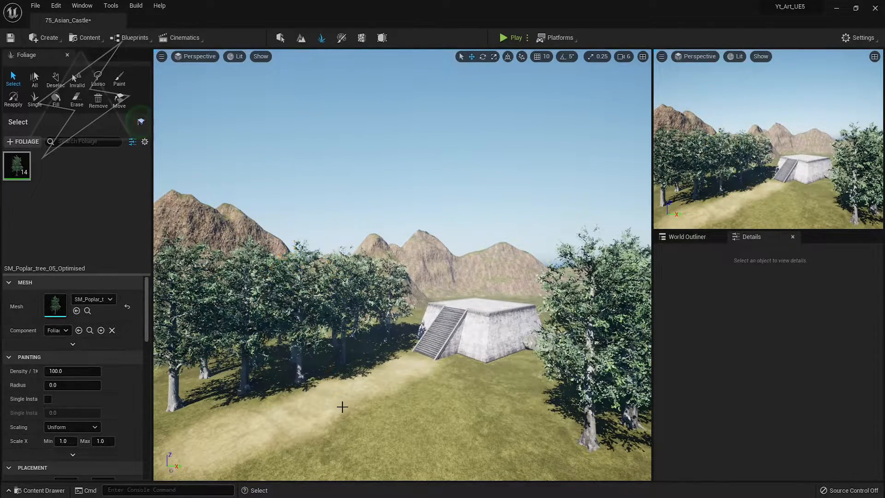
Step: Spread out three poplars at the castle end of the grove so they line the dirt path toward the base
click(357, 334)
drag(369, 337, 422, 320)
click(404, 190)
click(341, 352)
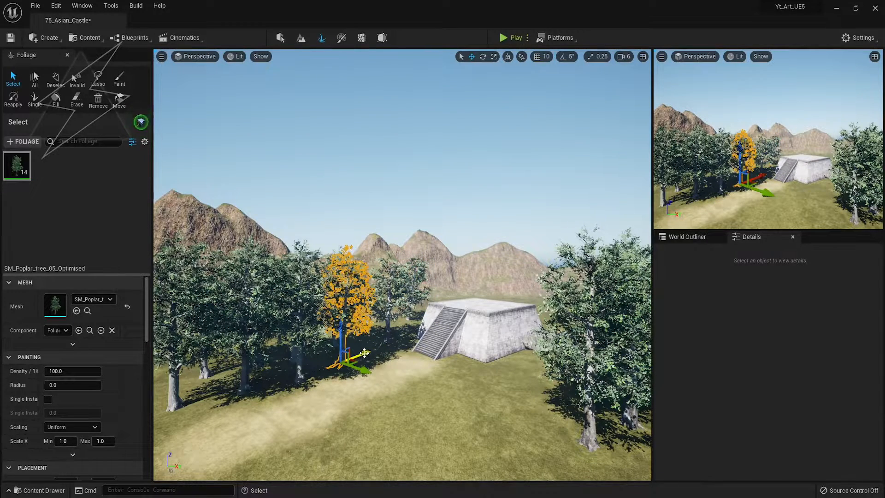
drag(361, 354, 376, 339)
click(345, 316)
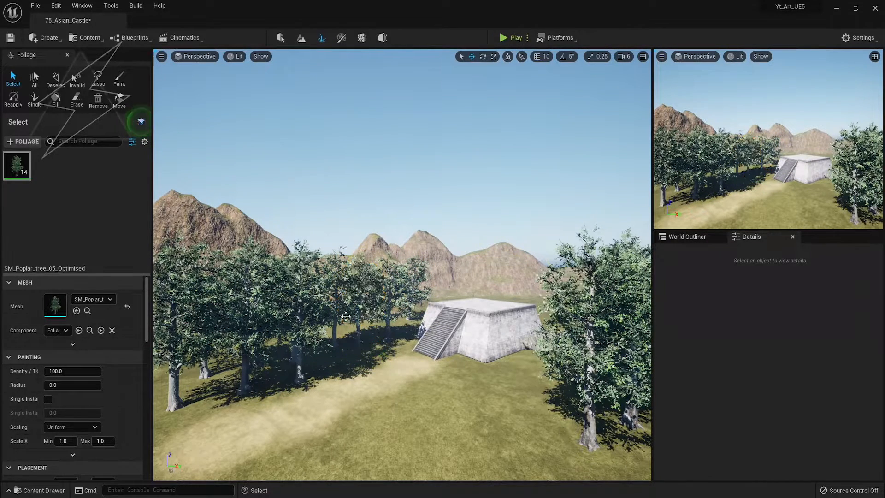
click(297, 366)
drag(318, 374, 339, 369)
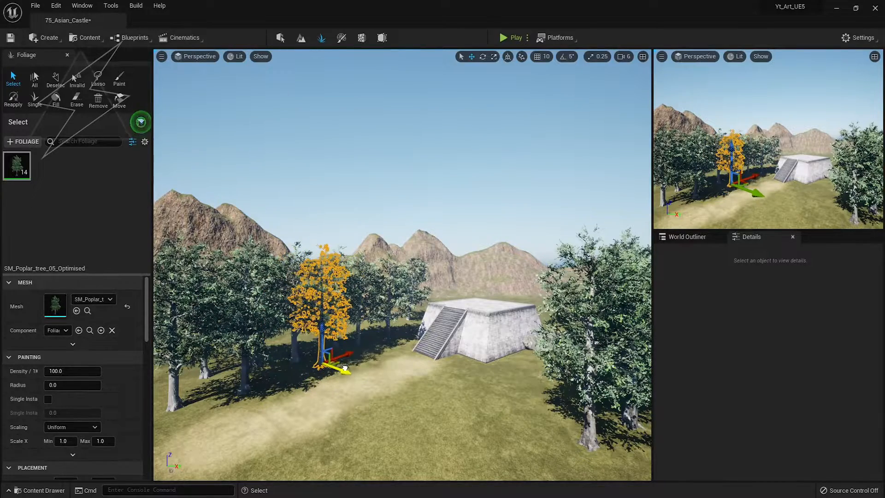
click(365, 280)
Step: Reposition the two nearest poplars of the grove to fill the front end of the tree line beside the path
click(174, 387)
drag(211, 398, 171, 396)
click(203, 367)
drag(238, 370, 250, 384)
click(519, 346)
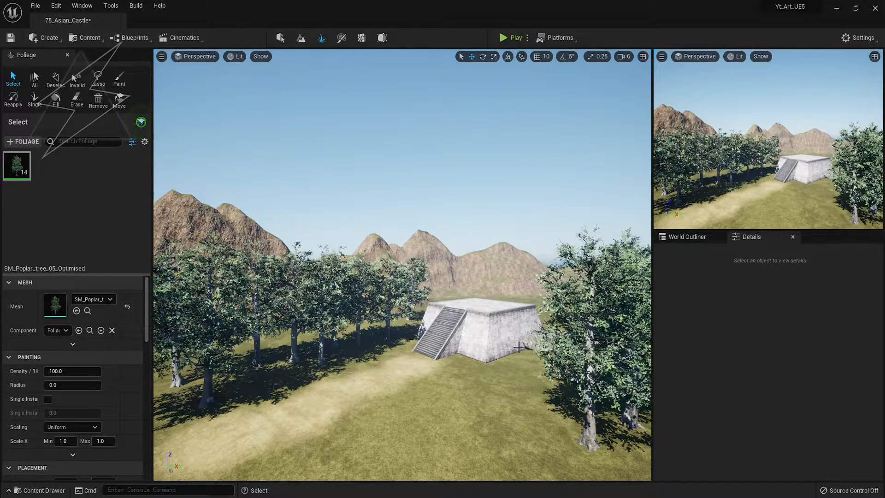
Step: Place one single poplar instance on the grass behind the castle base, beside the mountain backdrop
click(35, 98)
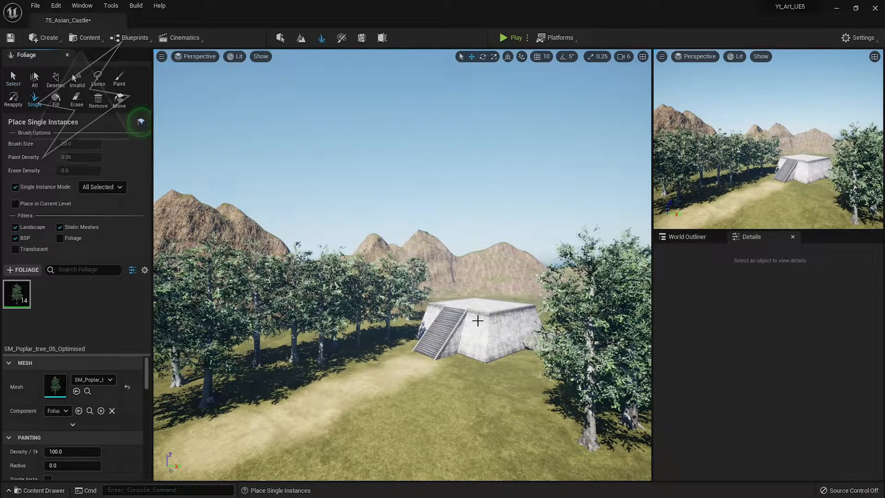
click(544, 307)
click(159, 490)
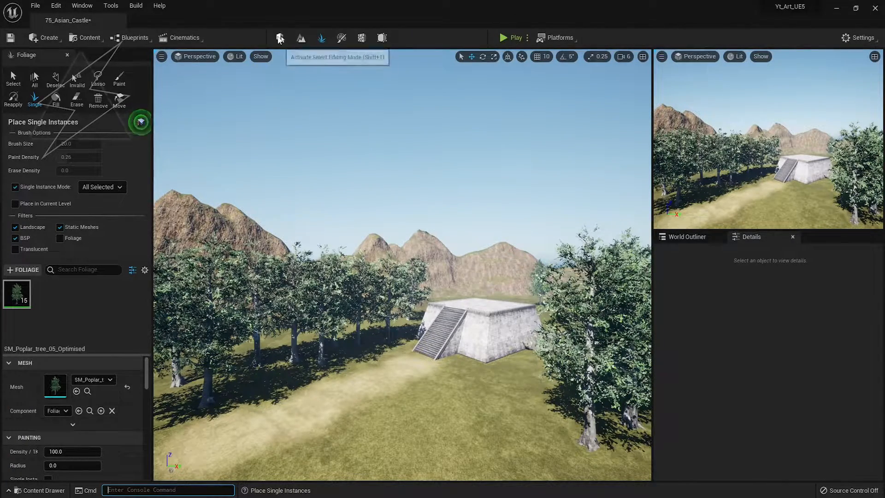
Step: Position the SM_AsianCastle_B building on top of the base and rotate it so its entrance faces the stairs
click(280, 38)
mouse_move(363, 240)
right_down()
mouse_move(350, 234)
mouse_move(354, 243)
right_up()
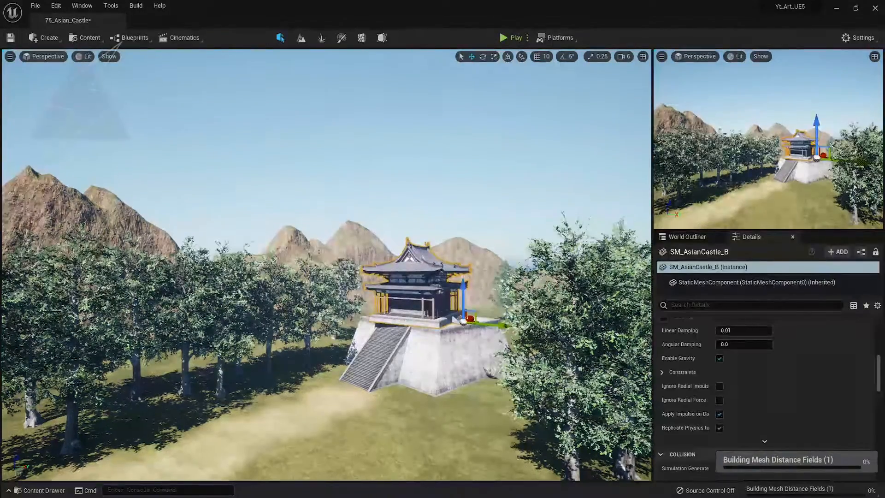
drag(417, 304, 387, 338)
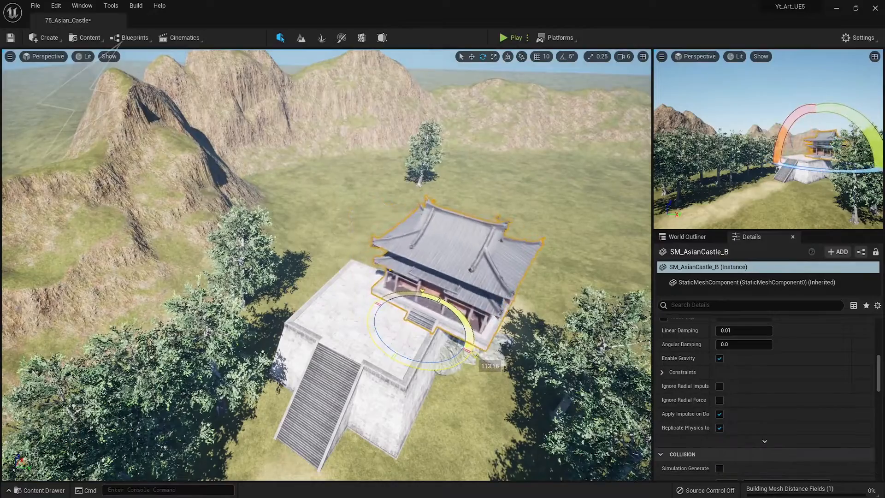
key(w)
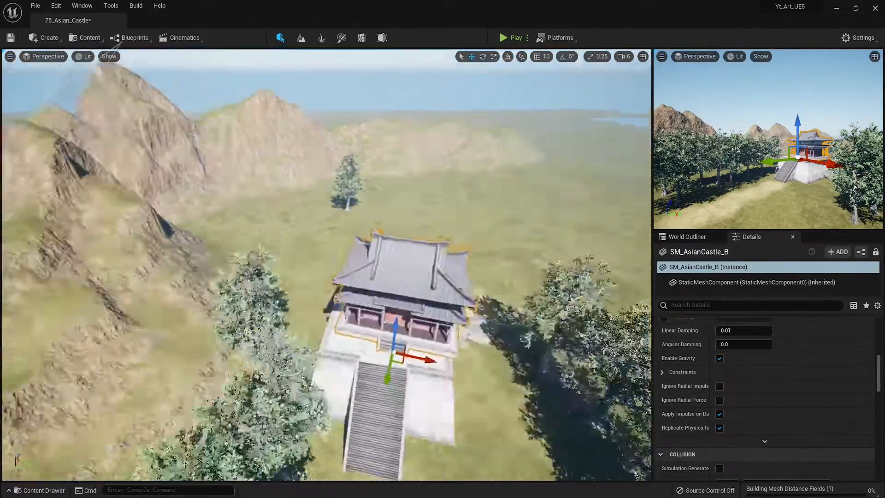
right_drag(326, 265, 330, 239)
key(e)
drag(380, 410, 361, 416)
key(w)
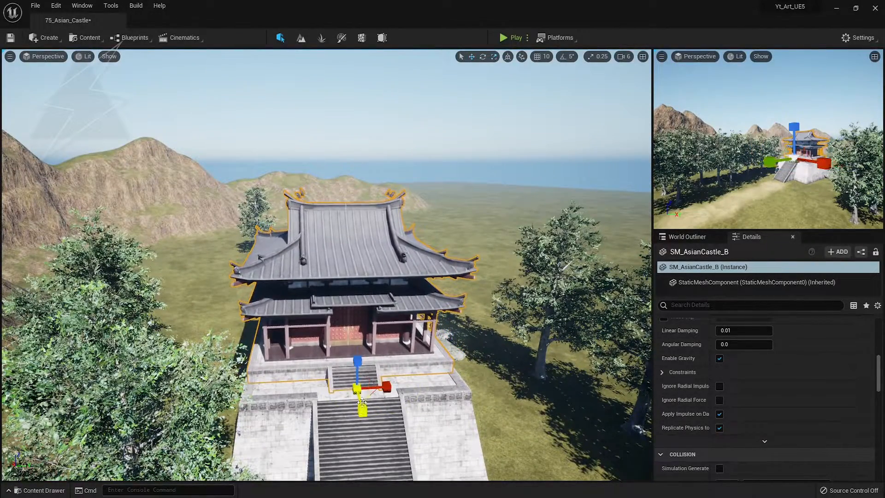
Step: Scale the castle building down proportionally to 0.9125 on X, lower it onto the base and fine-tune its rotation, then deselect everything
scroll(705, 395, up, 10)
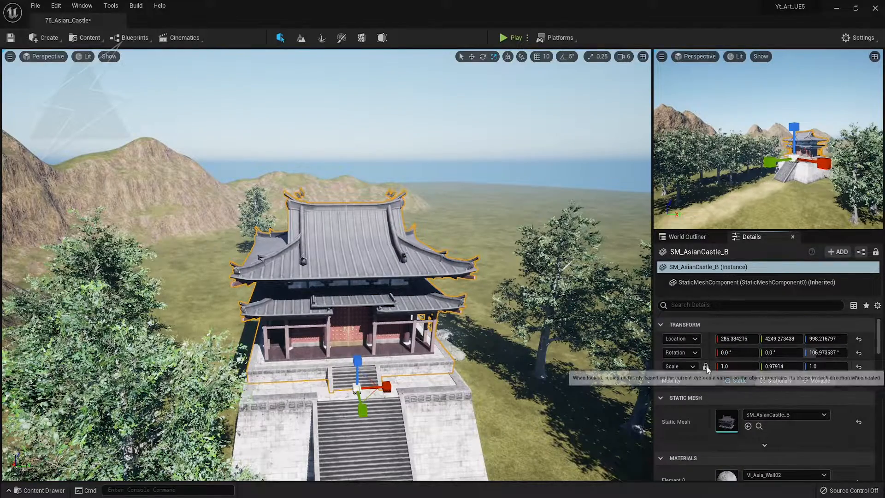
drag(733, 366, 716, 366)
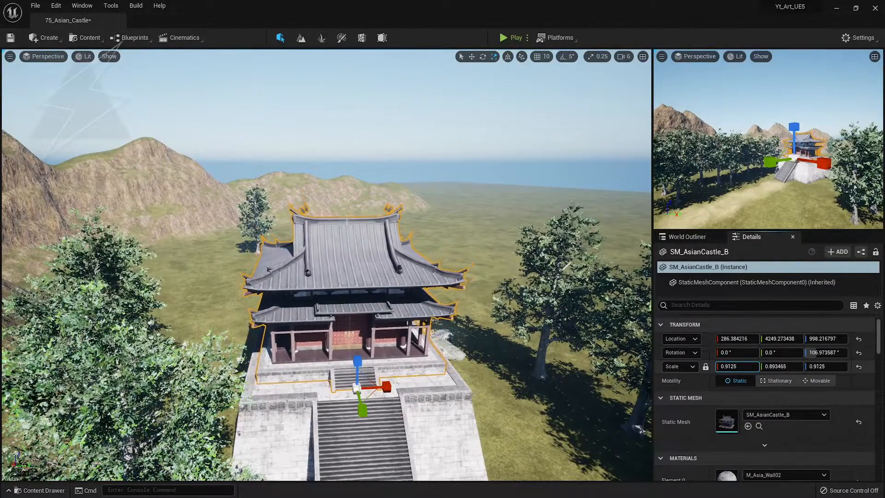
key(q)
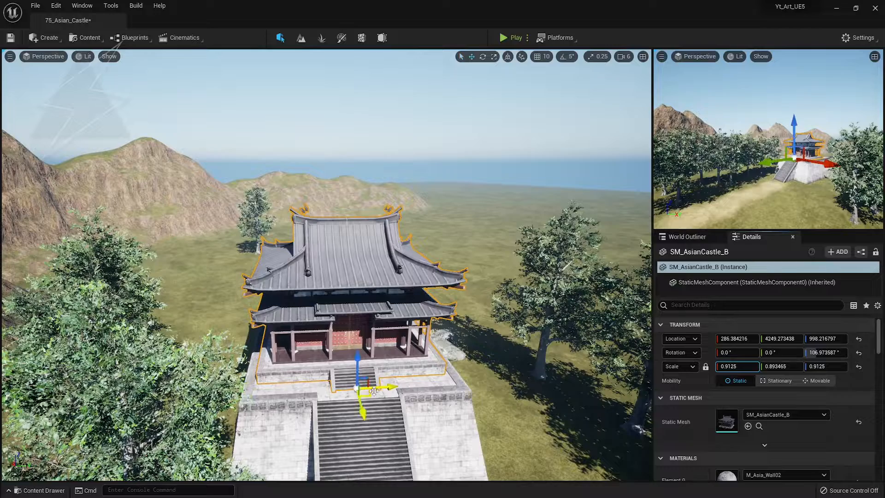
drag(374, 391, 372, 389)
drag(355, 358, 355, 362)
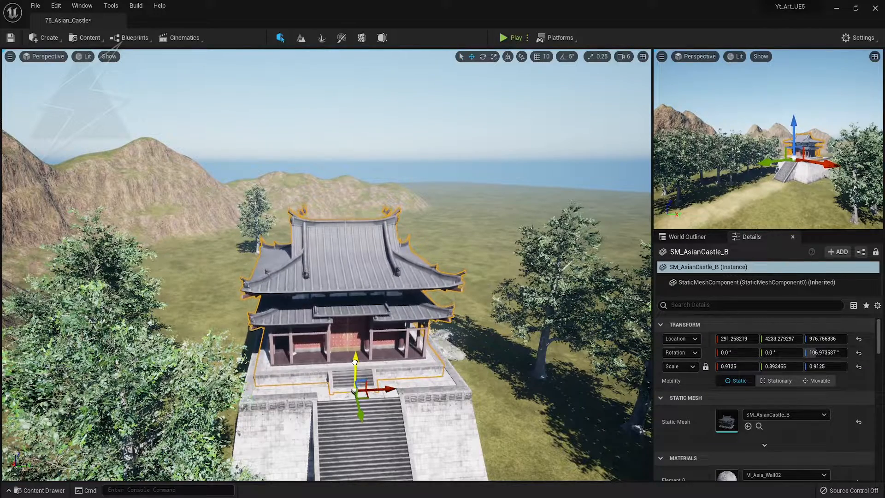
key(e)
drag(404, 391, 401, 391)
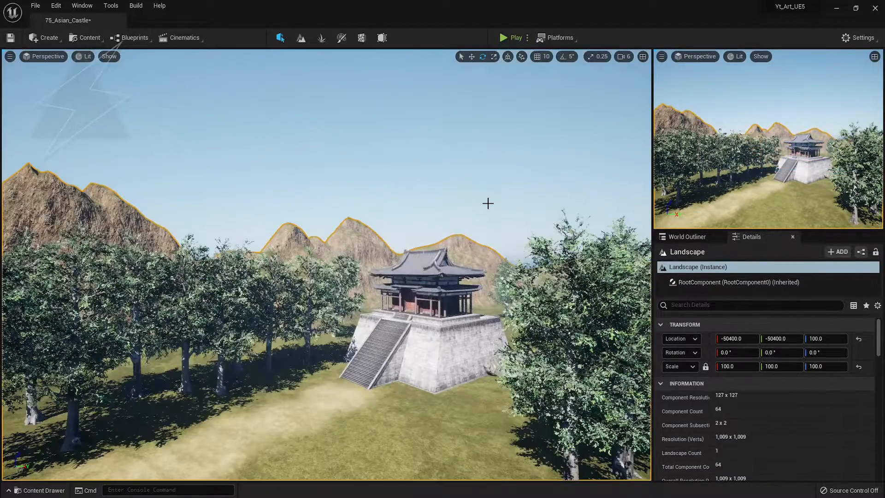
key(Escape)
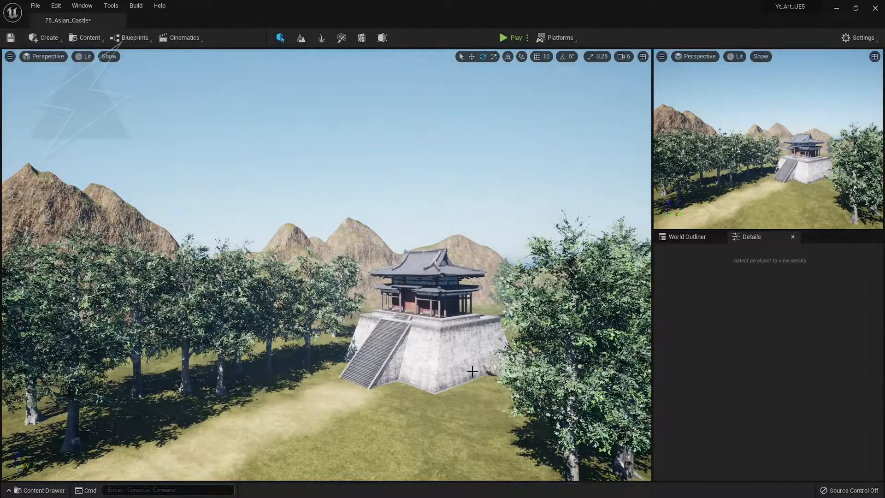
Step: Save the level and place six single poplar instances on the grass around and behind the castle
key(w)
right_drag(524, 370, 605, 435)
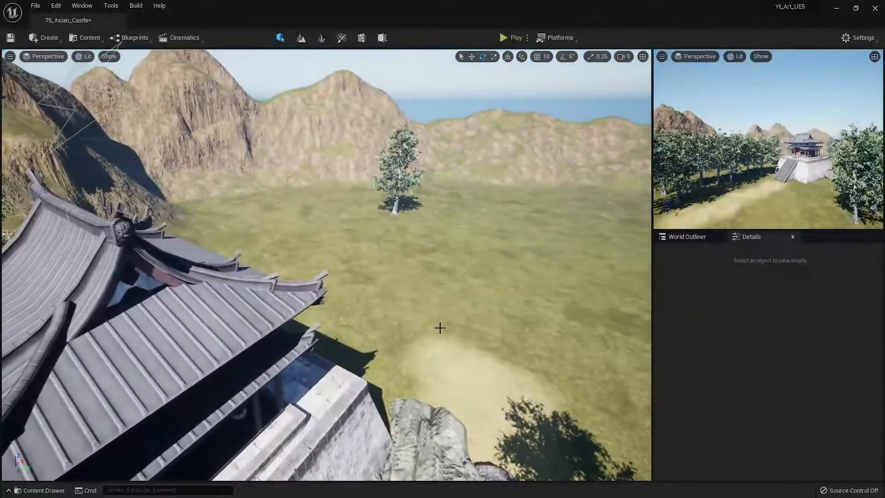
key(ctrl+s)
click(320, 39)
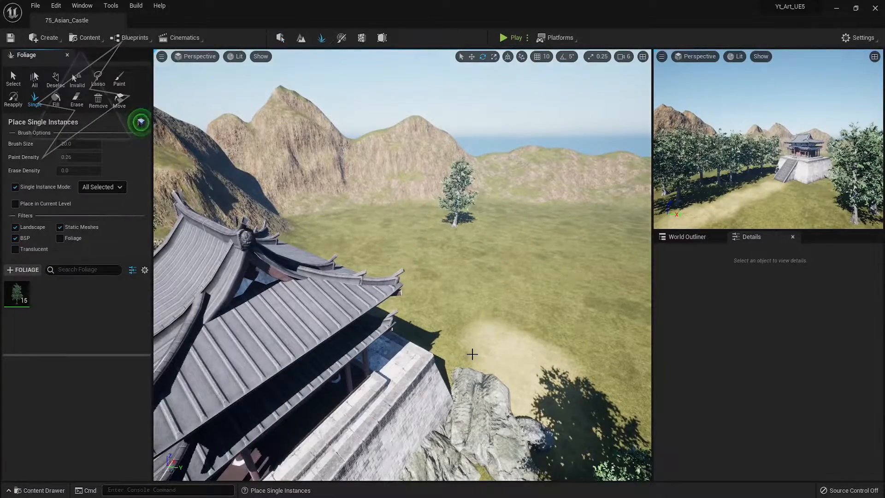
click(470, 355)
click(413, 310)
click(364, 245)
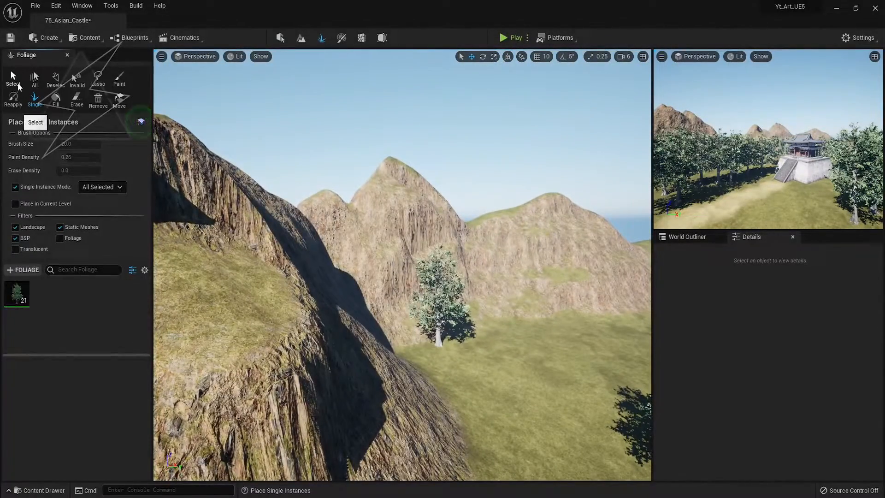
Step: Delete three isolated poplars on the open grass behind the castle and place one new poplar close beside the base
click(13, 79)
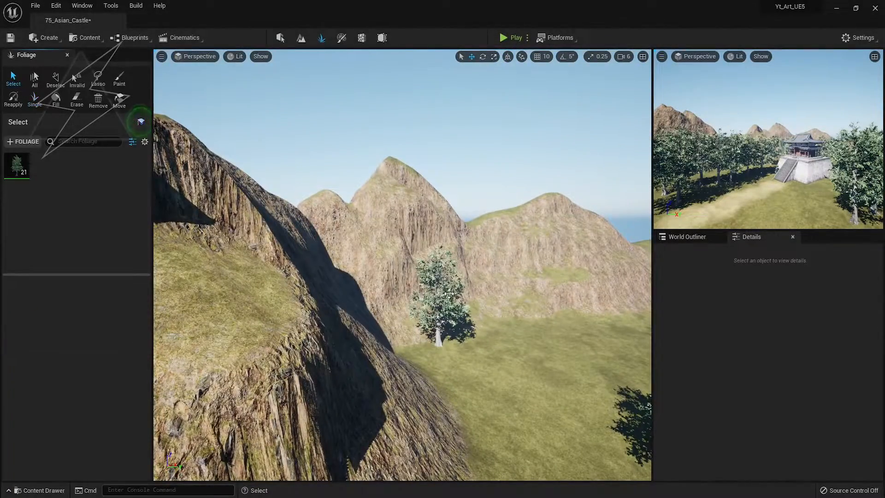
click(440, 299)
key(Delete)
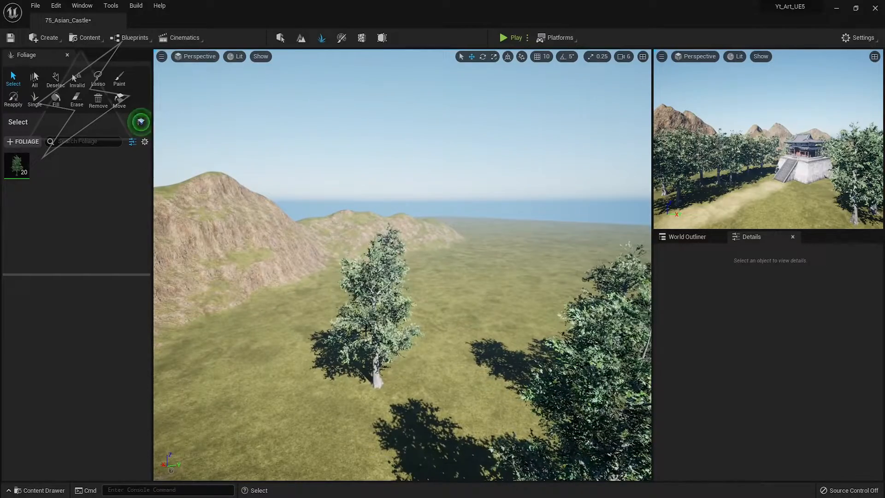
click(366, 330)
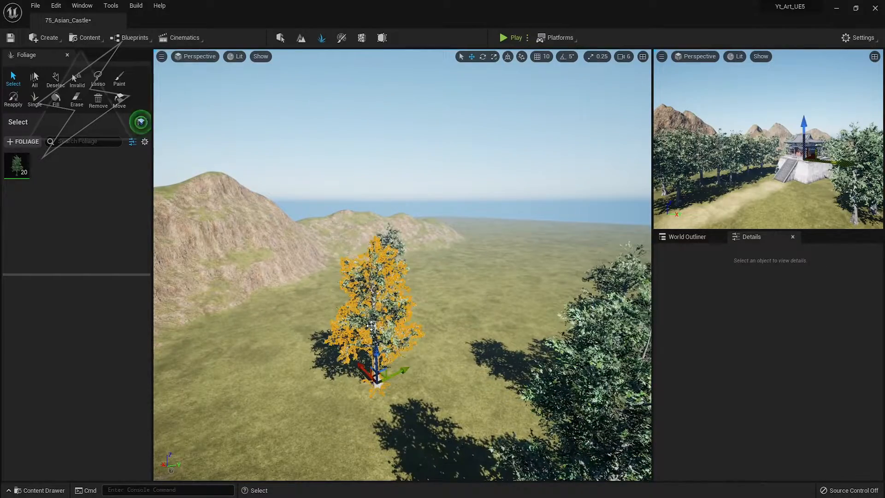
key(Delete)
click(385, 272)
key(Delete)
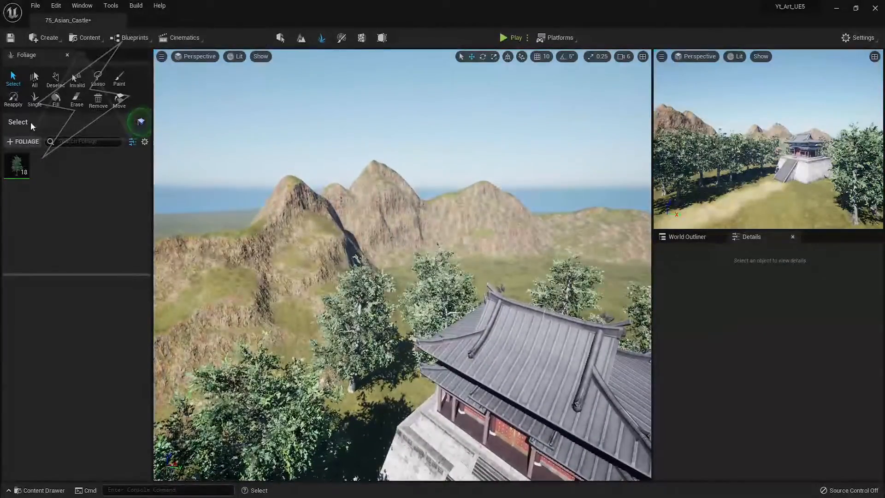
click(35, 99)
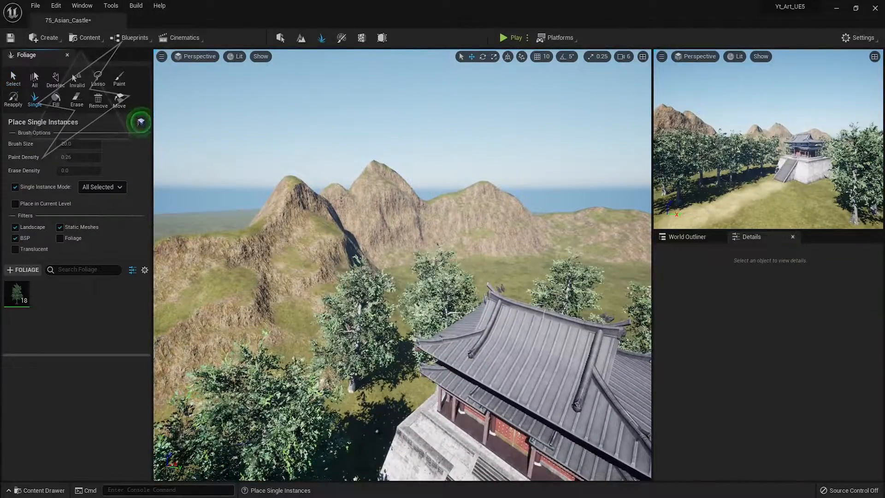
click(386, 431)
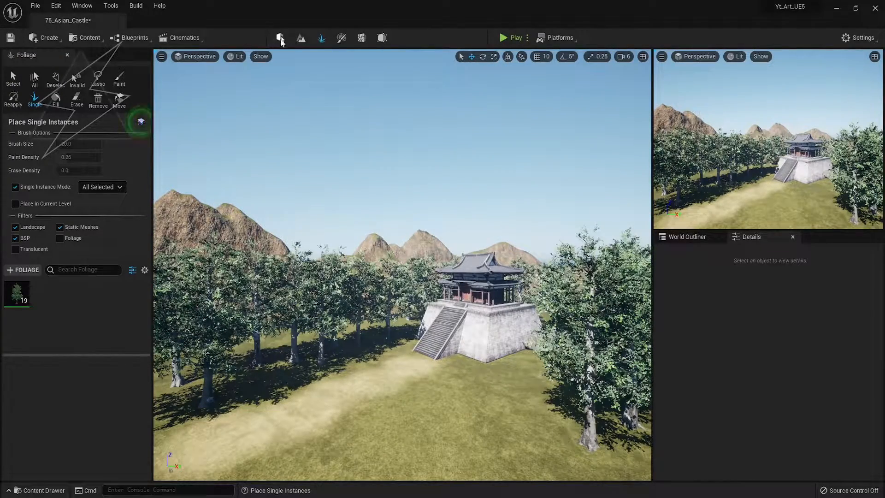
Step: Return to selection mode and scale up the castle base so its walls and staircase become taller
click(280, 37)
click(367, 355)
drag(353, 381, 298, 398)
key(w)
Step: Raise the SM_AsianCastle_B building to a Z location of about 1541 so it stands on top of the base
click(411, 269)
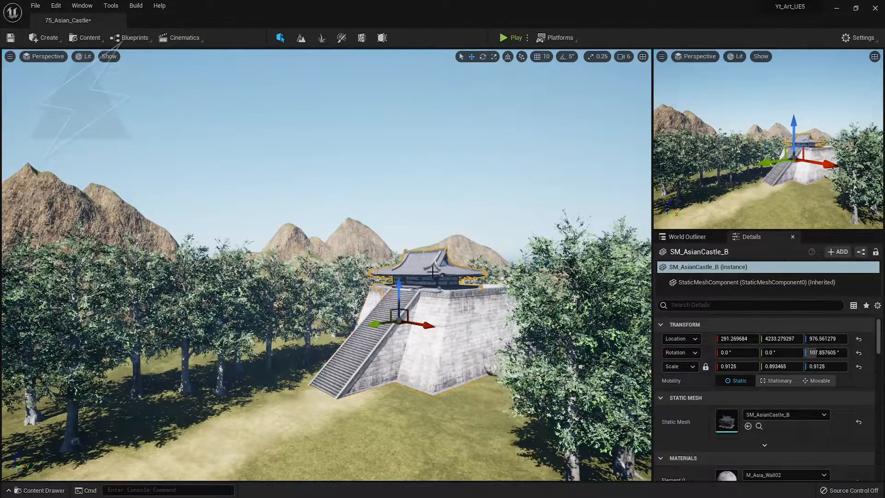
click(397, 302)
click(410, 271)
drag(397, 282, 397, 248)
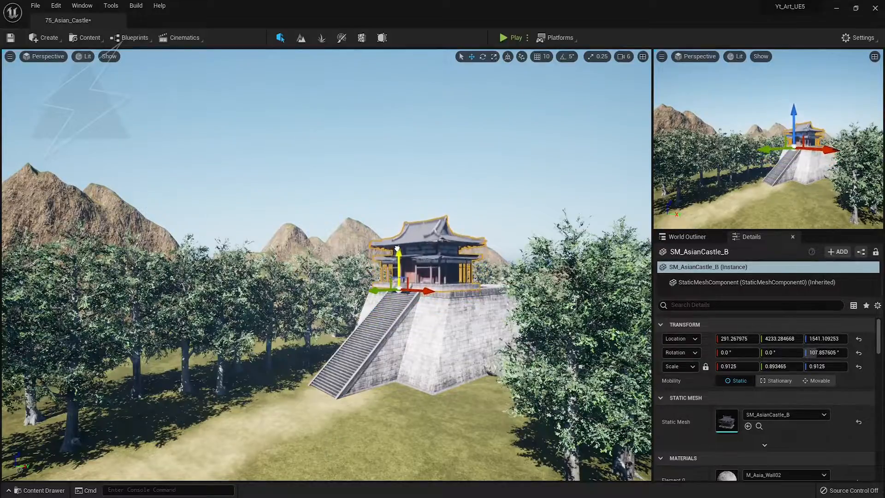
Step: Slide the castle building back from the top of the stairs toward the middle of the base's platform
key(f)
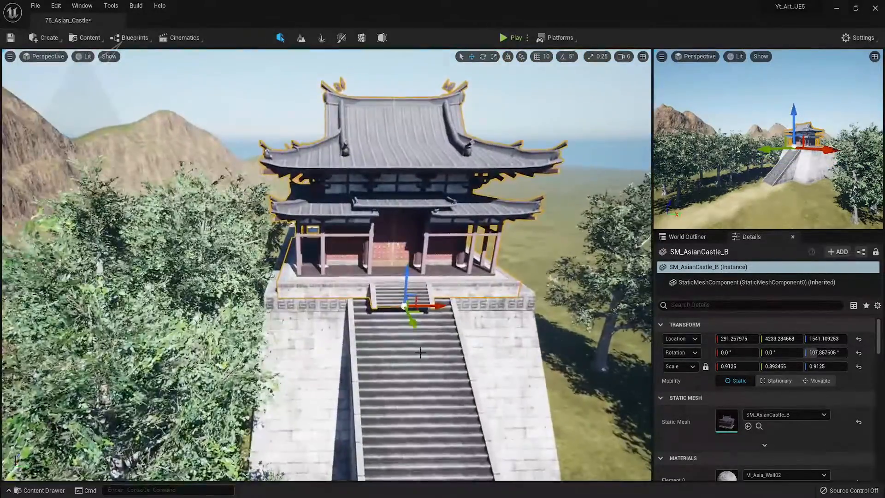
right_drag(420, 352, 332, 343)
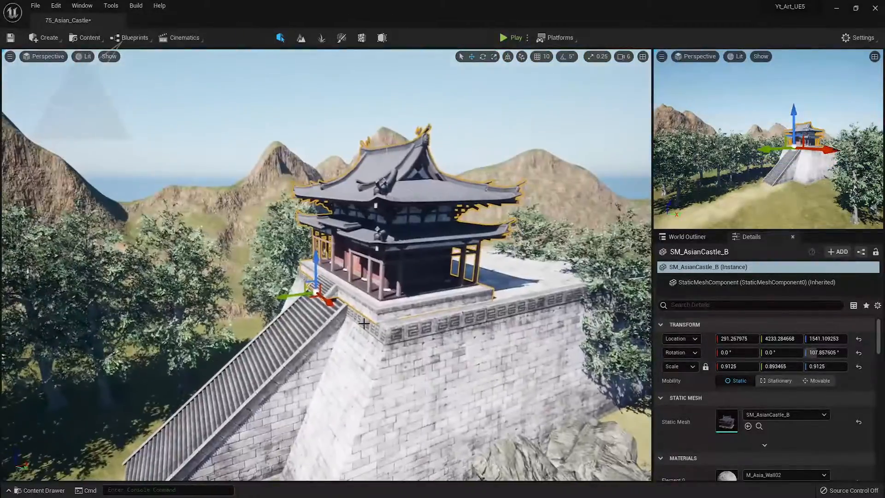
drag(297, 295, 324, 291)
mouse_move(385, 329)
right_down()
mouse_move(392, 330)
mouse_move(369, 352)
mouse_move(384, 329)
right_up()
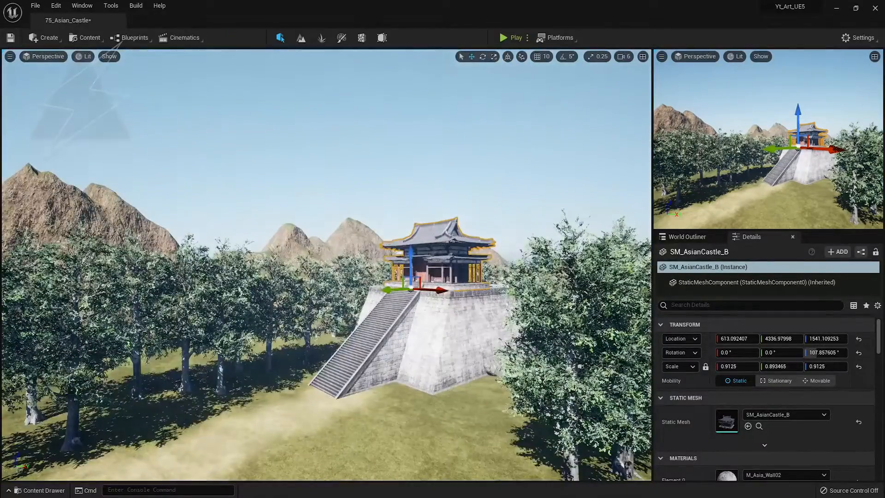
key(Escape)
click(442, 271)
right_drag(442, 271, 400, 323)
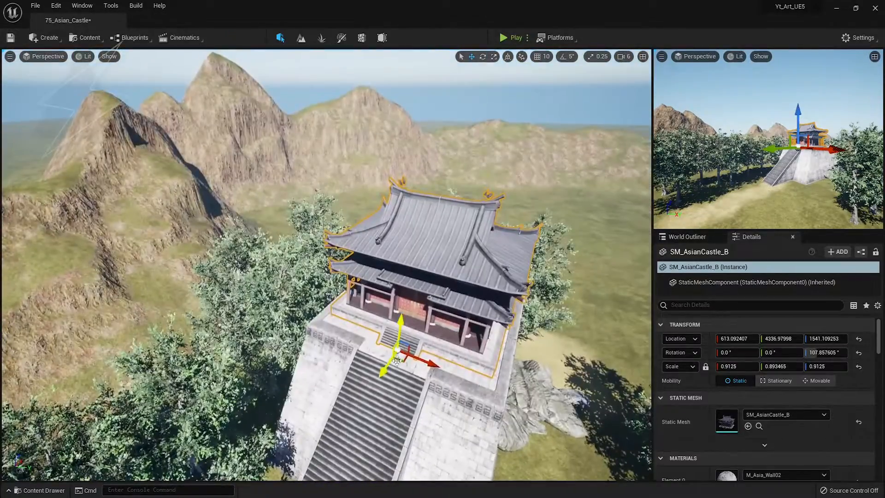
drag(394, 364, 400, 344)
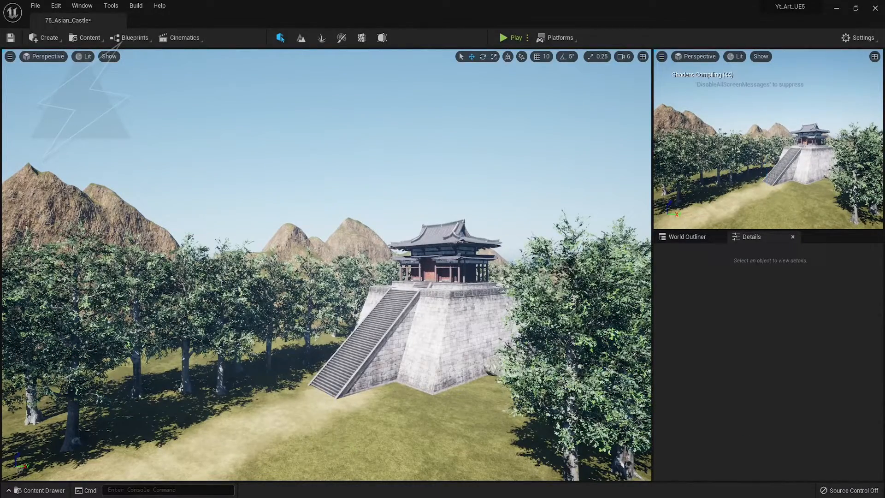
Step: Try SM_AsianRock_03 tilted about -33° and SM_PhotorealisticRock_1 on the grass in front of the castle, deleting each one
drag(152, 482, 357, 474)
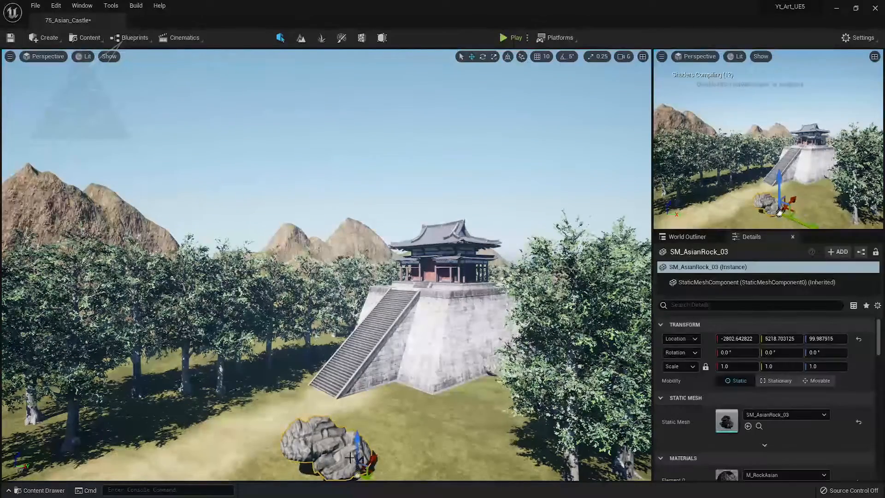
key(e)
drag(362, 425, 340, 429)
key(w)
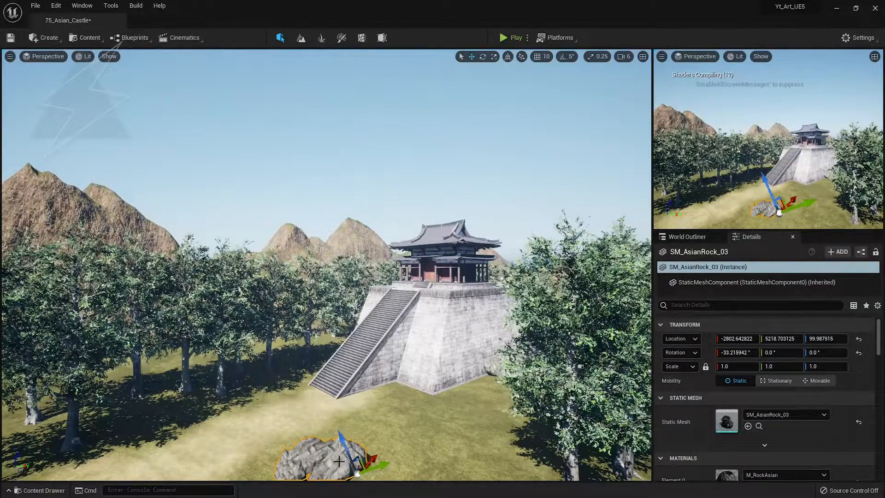
key(Delete)
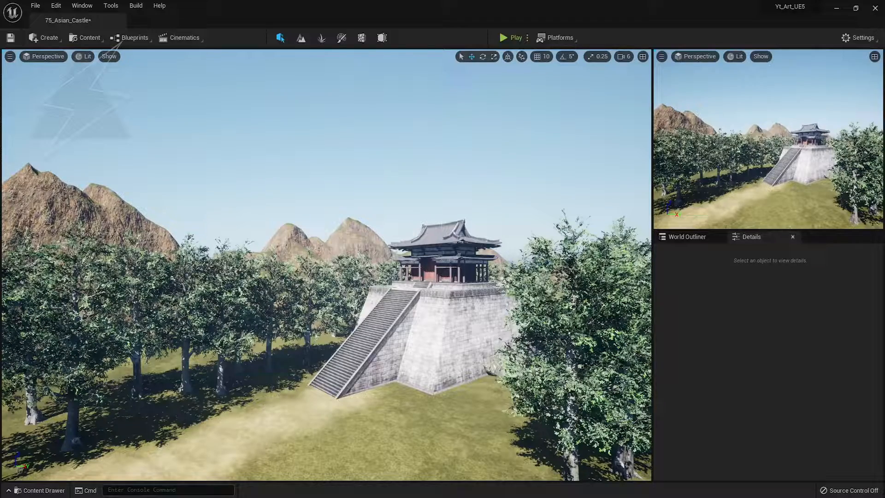
drag(89, 430, 335, 455)
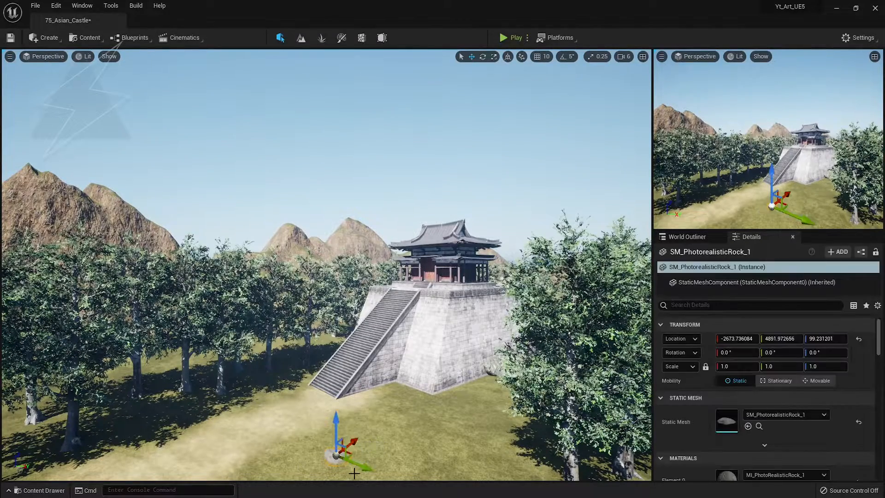
key(Delete)
Step: Add SM_PhotorealisticRock_3 as a foliage type and try painting it on the grass in front of the castle, undoing the stroke
click(322, 38)
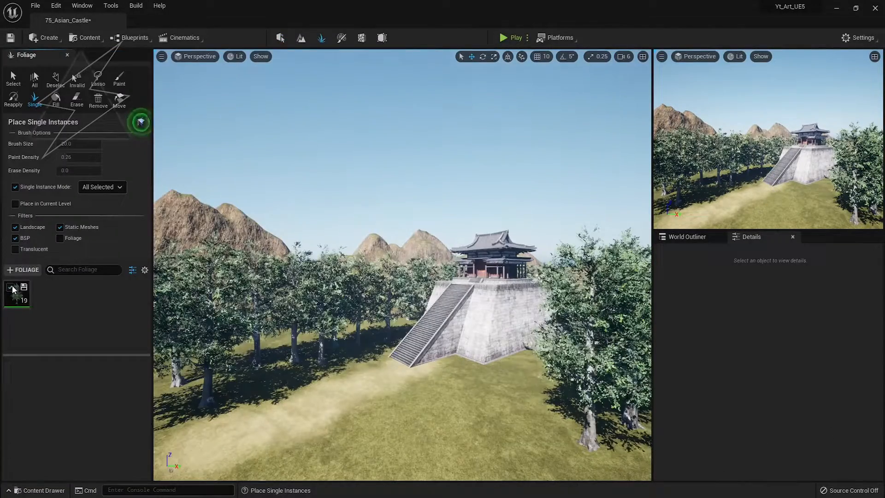
drag(88, 430, 94, 351)
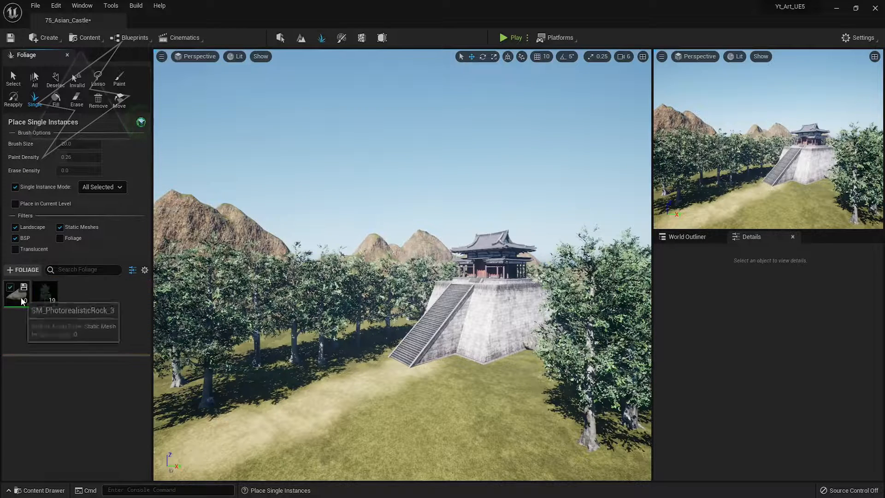
click(18, 297)
click(115, 86)
drag(455, 405, 497, 439)
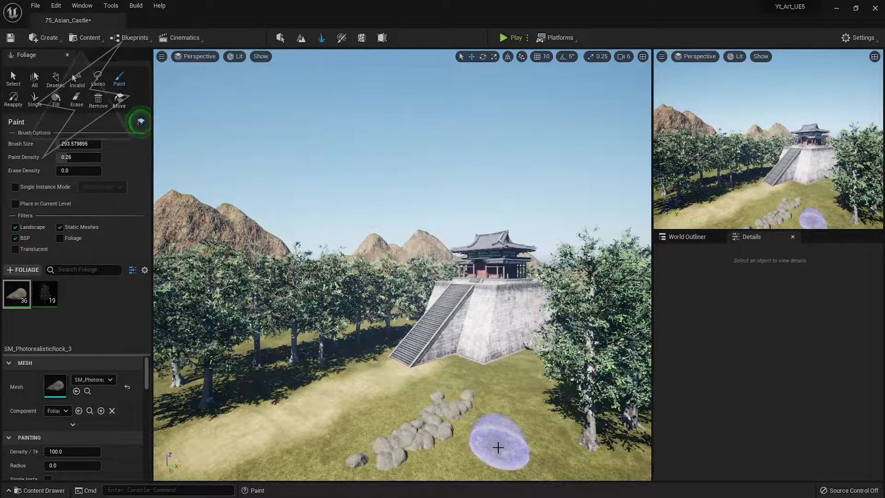
key(ctrl+z)
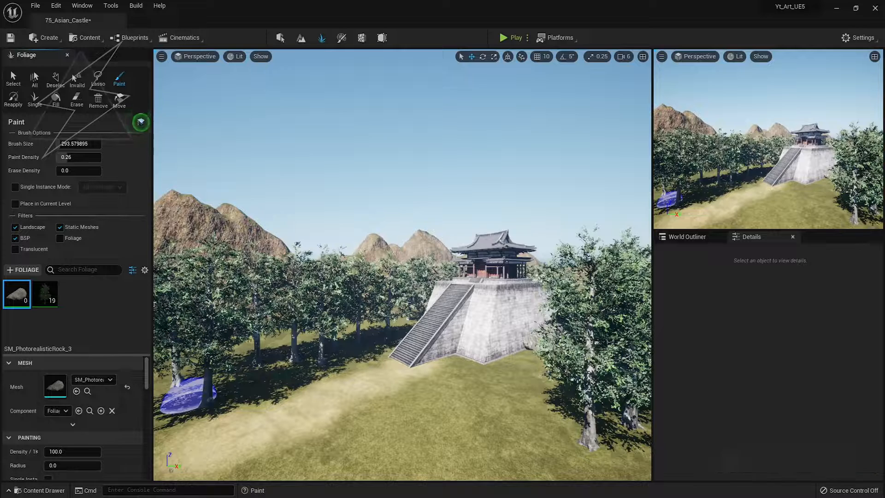
Step: Add a second rock mesh to the foliage, set both rock types' density to 2, and undo a test stroke
drag(76, 493, 63, 326)
scroll(125, 362, down, 2)
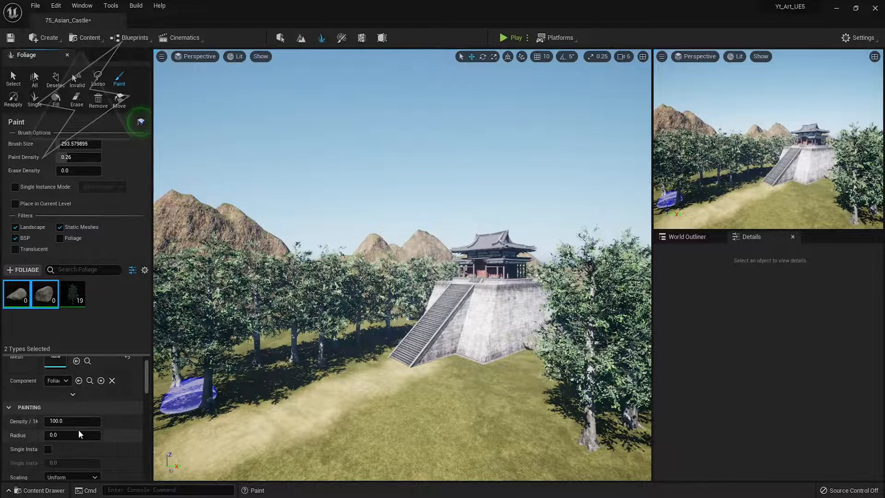
click(69, 421)
text(2)
key(Return)
drag(453, 442, 518, 401)
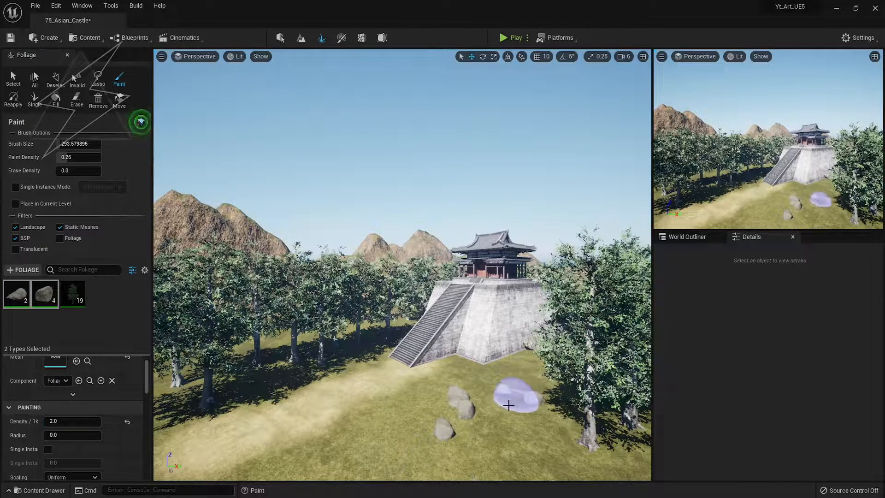
key(ctrl+z)
key(ctrl+z)
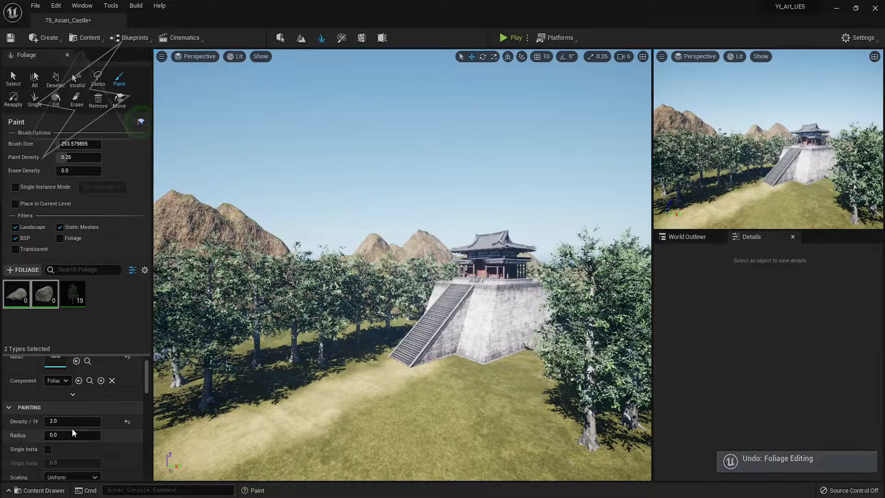
Step: Paint both rock types sparsely across the grass in front of the castle and among the trees beside the path
click(19, 296)
ctrl+click(44, 294)
mouse_move(408, 405)
mouse_down()
mouse_move(500, 381)
mouse_move(292, 468)
mouse_up()
key(ctrl+z)
mouse_move(365, 450)
mouse_down()
mouse_move(409, 419)
mouse_move(436, 419)
mouse_move(461, 381)
mouse_move(527, 369)
mouse_move(530, 454)
mouse_move(419, 438)
mouse_move(257, 381)
mouse_move(355, 351)
mouse_move(217, 379)
mouse_move(187, 410)
mouse_up()
mouse_move(507, 391)
mouse_down()
mouse_move(516, 366)
mouse_move(353, 363)
mouse_move(593, 444)
mouse_move(541, 411)
mouse_move(497, 407)
mouse_up()
click(58, 336)
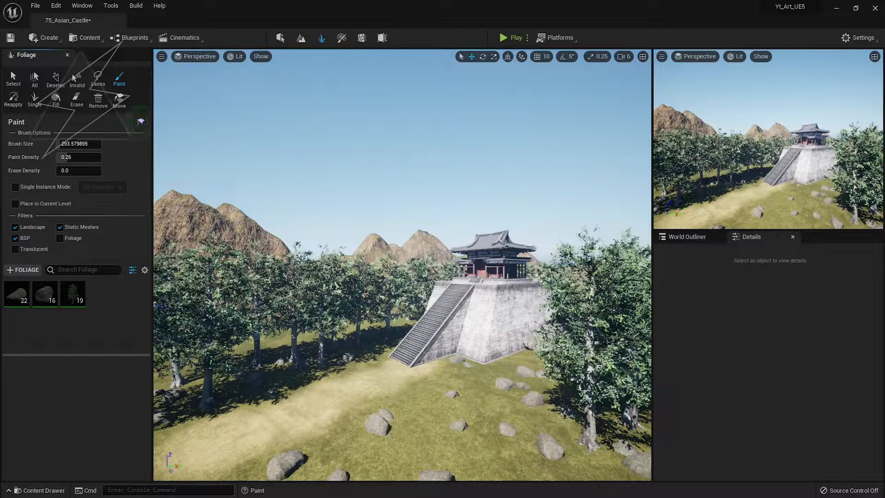
Step: Try SM_Grass_04 as a foliage type on the grass in front of the castle, undoing the stroke and removing the type
drag(106, 362, 48, 309)
click(18, 296)
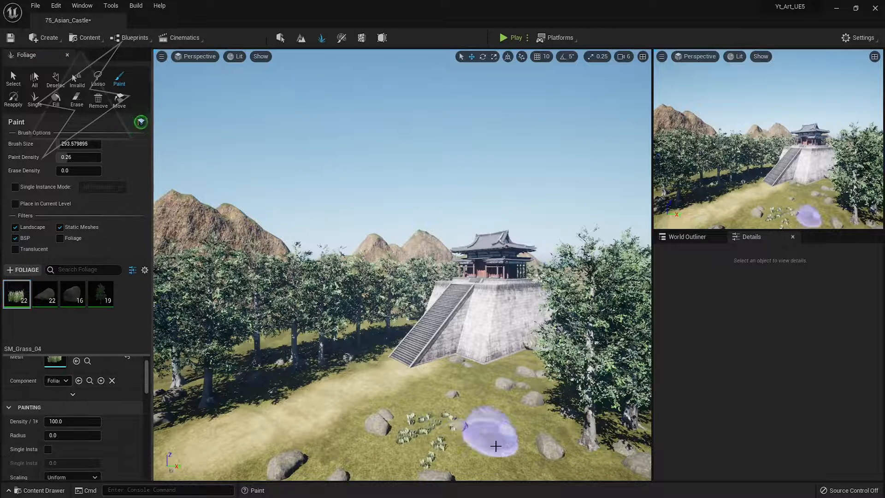
key(ctrl+z)
key(Delete)
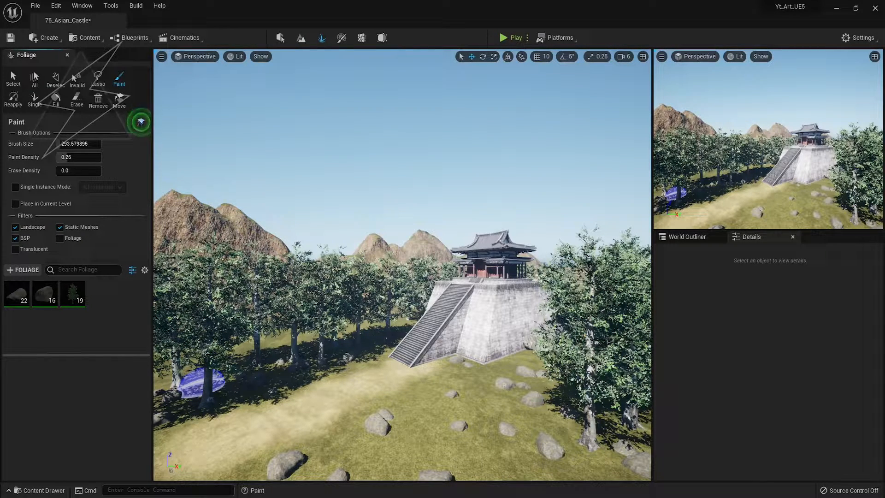
Step: Try painting another small plant mesh on the grass among the rocks, inspect it up close and remove its foliage type
drag(202, 382, 107, 329)
mouse_move(457, 396)
mouse_down()
mouse_move(409, 412)
mouse_move(421, 411)
mouse_up()
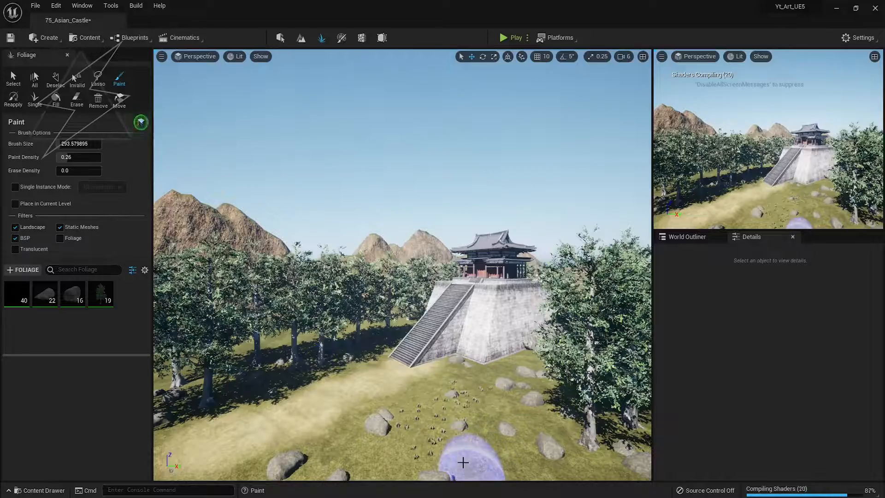
key(w)
mouse_move(486, 443)
right_down()
mouse_move(486, 475)
mouse_move(479, 419)
mouse_move(475, 447)
mouse_move(488, 438)
right_up()
key(s)
key(w)
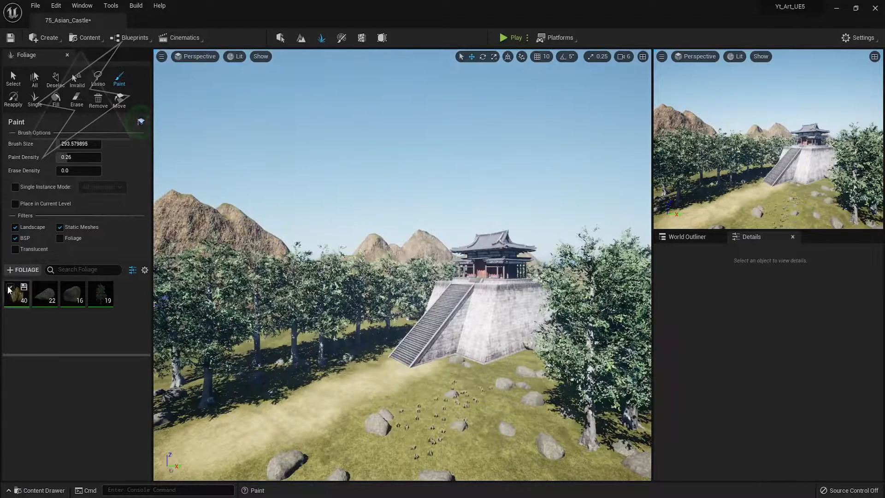
click(16, 302)
key(Delete)
click(445, 276)
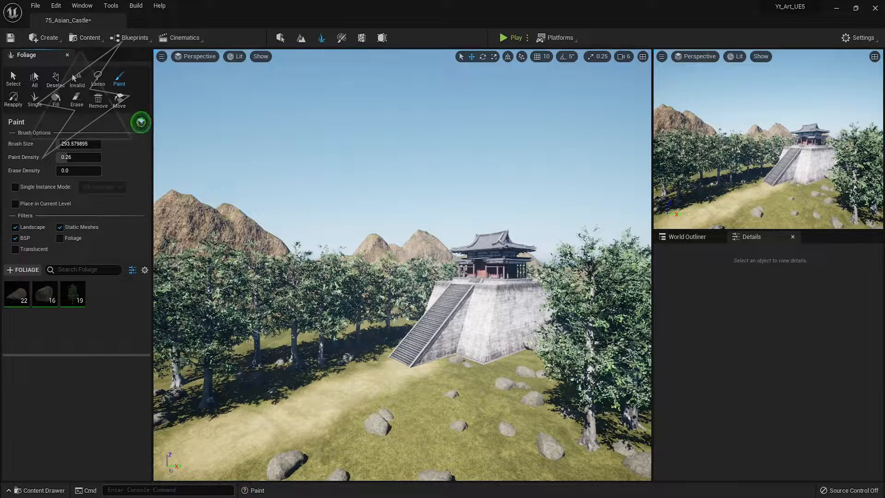
Step: Add a low leafy ground plant as a foliage type and paint it over the grass around the rocks and beneath the trees
drag(65, 354, 91, 346)
mouse_move(402, 447)
mouse_down()
mouse_move(456, 401)
mouse_move(338, 458)
mouse_move(533, 457)
mouse_move(472, 380)
mouse_move(484, 375)
mouse_move(459, 370)
mouse_move(355, 444)
mouse_up()
mouse_move(153, 399)
mouse_down()
mouse_move(213, 399)
mouse_move(190, 399)
mouse_up()
mouse_move(263, 375)
mouse_down()
mouse_move(403, 338)
mouse_move(267, 355)
mouse_move(308, 460)
mouse_move(372, 435)
mouse_move(399, 459)
mouse_move(538, 425)
mouse_move(544, 416)
mouse_move(511, 364)
mouse_move(557, 363)
mouse_move(622, 417)
mouse_move(503, 459)
mouse_move(458, 438)
mouse_move(433, 450)
mouse_move(417, 417)
mouse_move(389, 402)
mouse_move(383, 466)
mouse_move(399, 452)
mouse_move(329, 469)
mouse_move(502, 468)
mouse_up()
Step: Reduce the foliage brush size to about 105
key(bracketleft)
key(bracketleft)
key(bracketleft)
key(bracketleft)
key(bracketleft)
key(bracketleft)
key(bracketleft)
key(bracketleft)
key(bracketleft)
key(bracketleft)
key(bracketleft)
key(bracketleft)
key(bracketleft)
key(bracketleft)
key(bracketleft)
key(bracketleft)
key(bracketleft)
key(bracketleft)
key(bracketleft)
key(bracketleft)
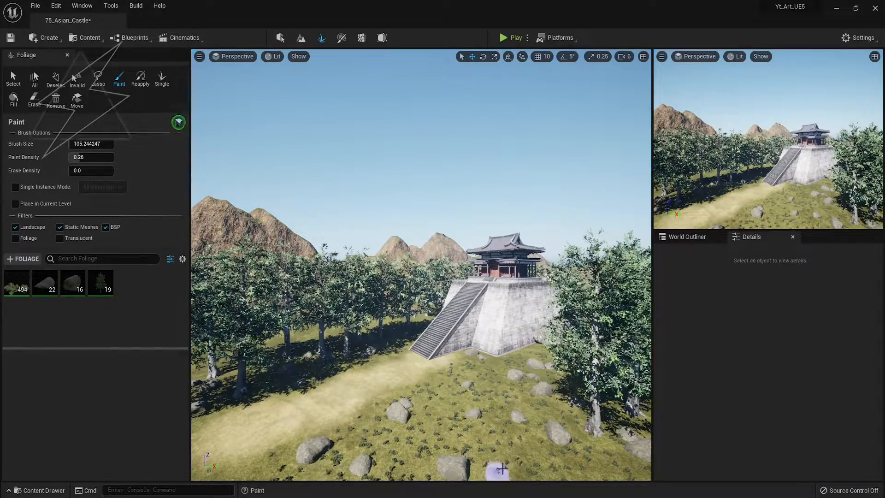
Step: Examine the painted ground plants, rocks and castle in the full-screen viewport
mouse_move(541, 472)
right_down()
mouse_move(528, 482)
mouse_move(531, 471)
right_up()
key(F11)
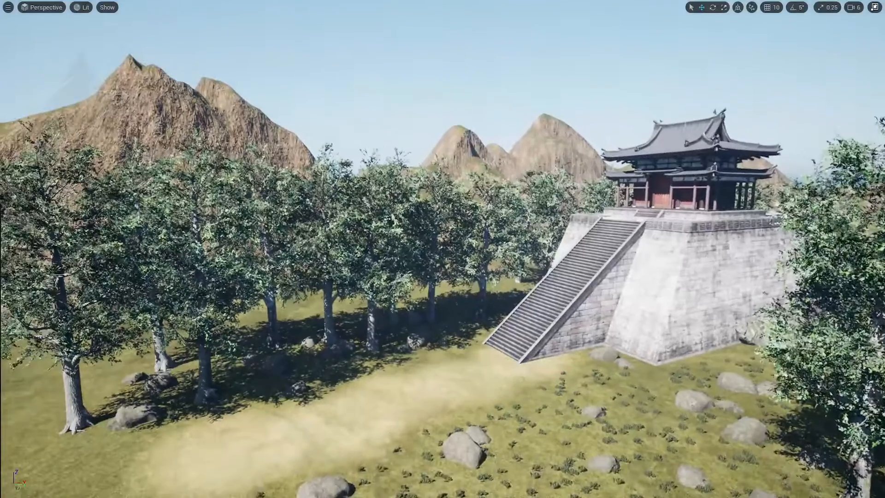
right_drag(536, 410, 559, 392)
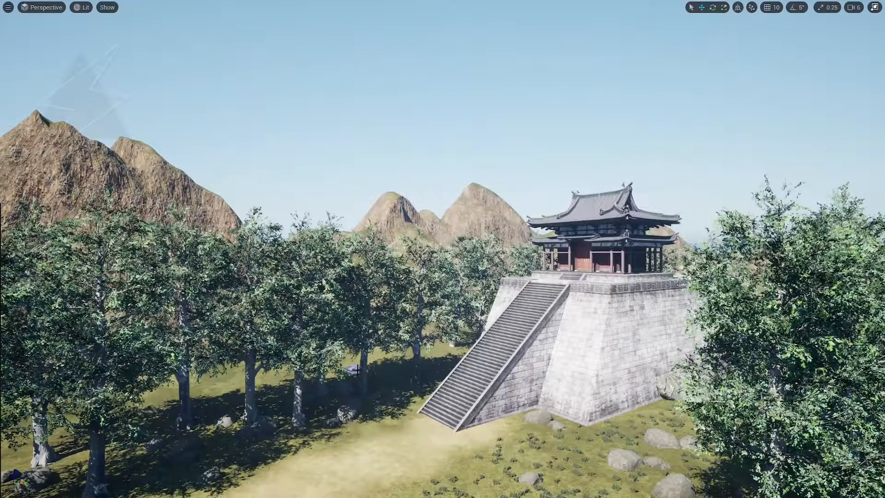
key(F11)
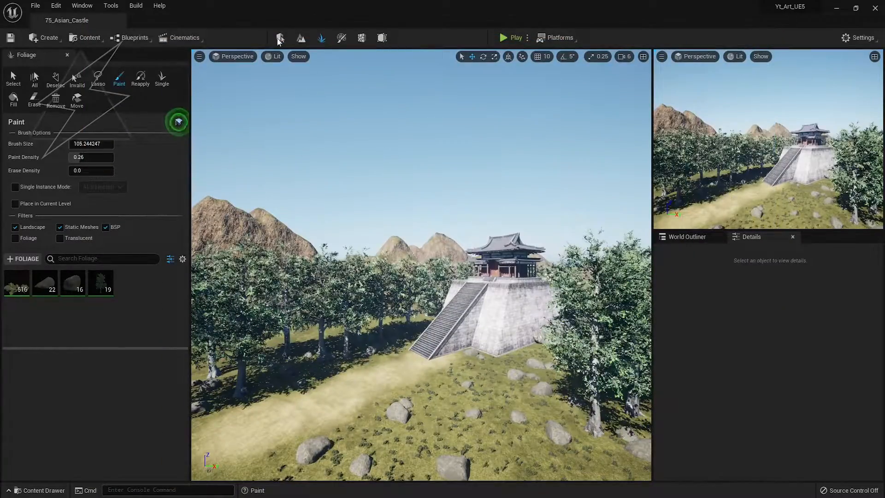
Step: Leave foliage painting, add a Volumetric Cloud actor to the level and deselect it
click(279, 38)
right_drag(460, 269, 465, 277)
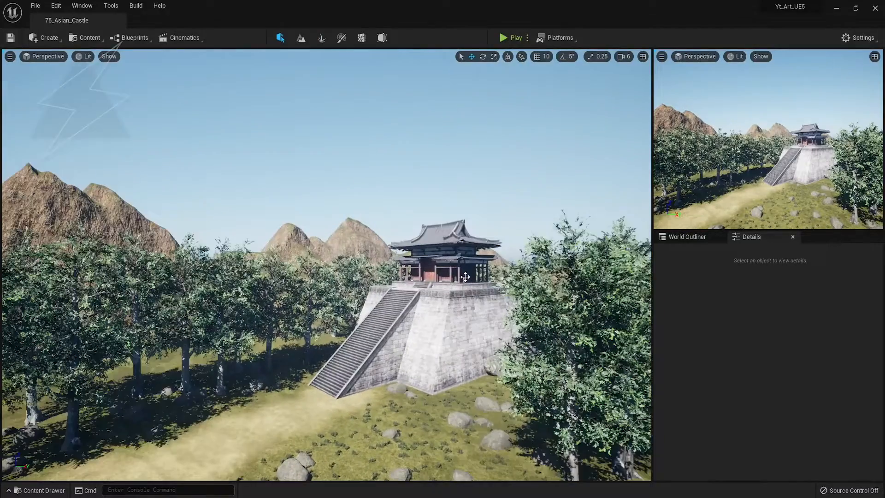
click(59, 38)
mouse_move(92, 96)
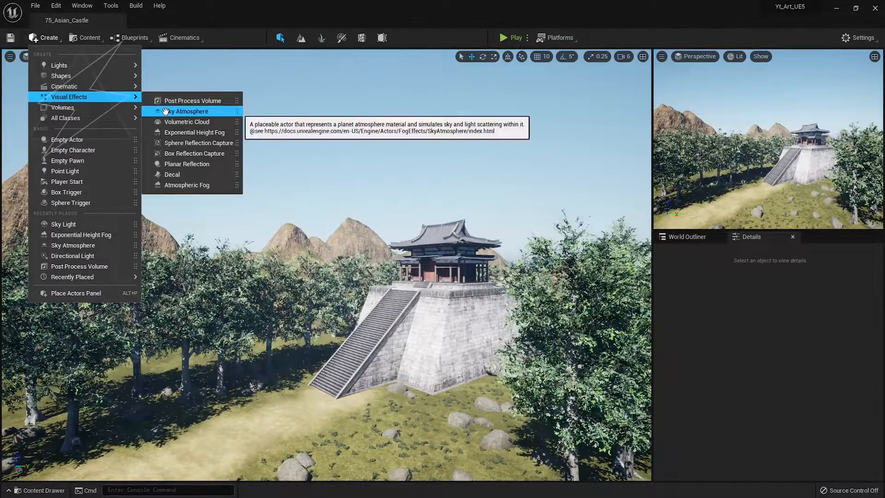
click(187, 122)
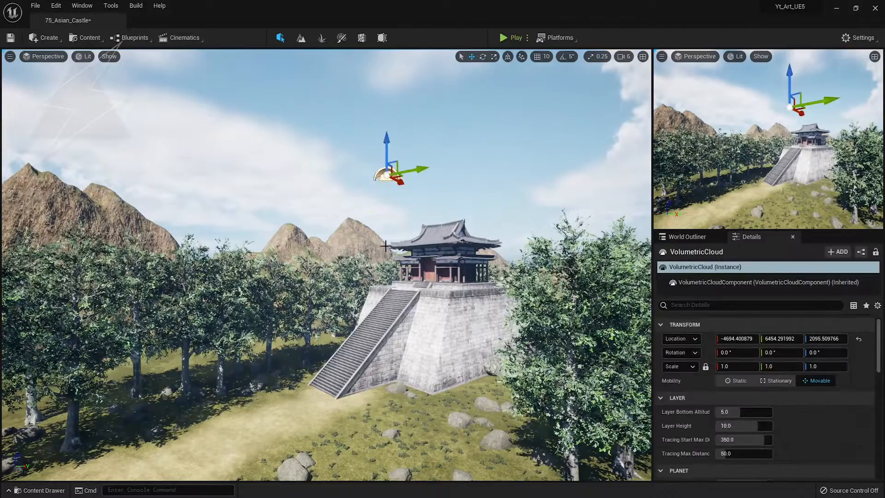
key(Escape)
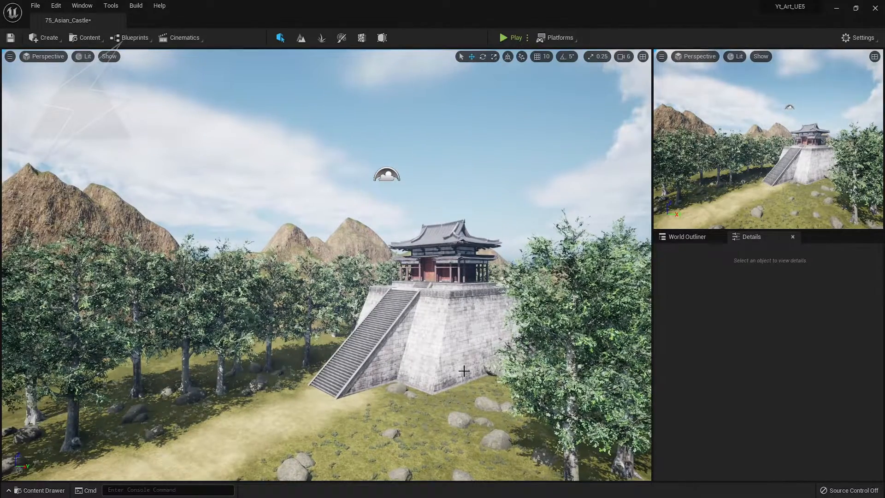
Step: Rotate the sun's direction interactively until sunlight falls across the castle front and the dirt path
key(ctrl+l)
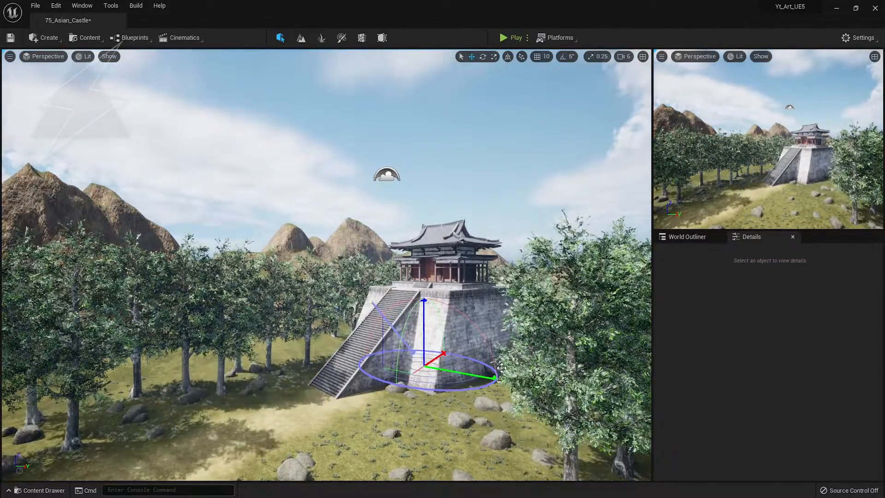
key(ctrl+l)
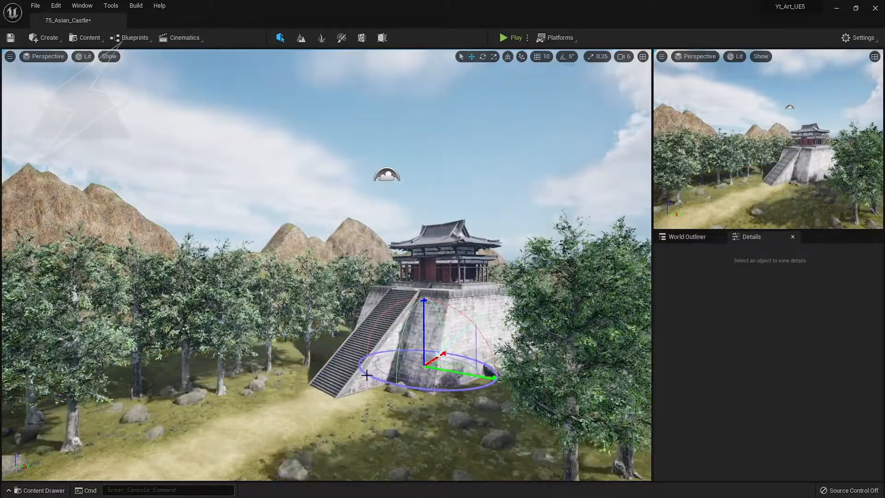
key(ctrl+l)
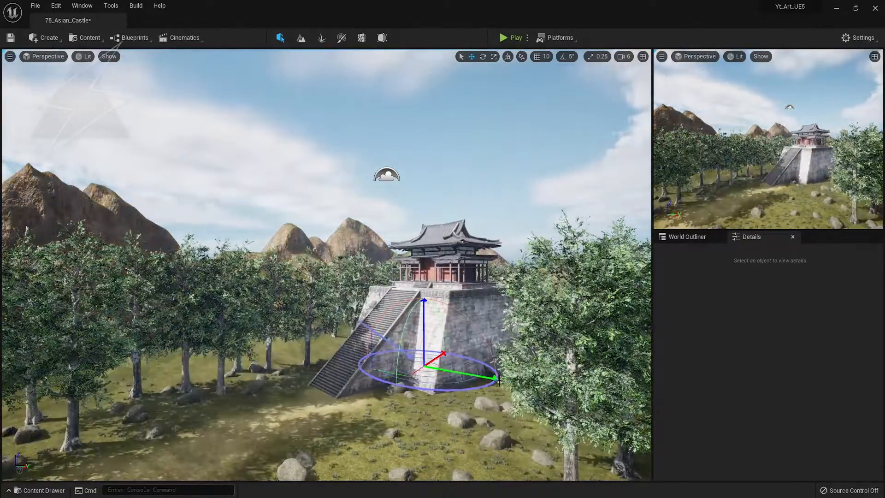
key(ctrl+l)
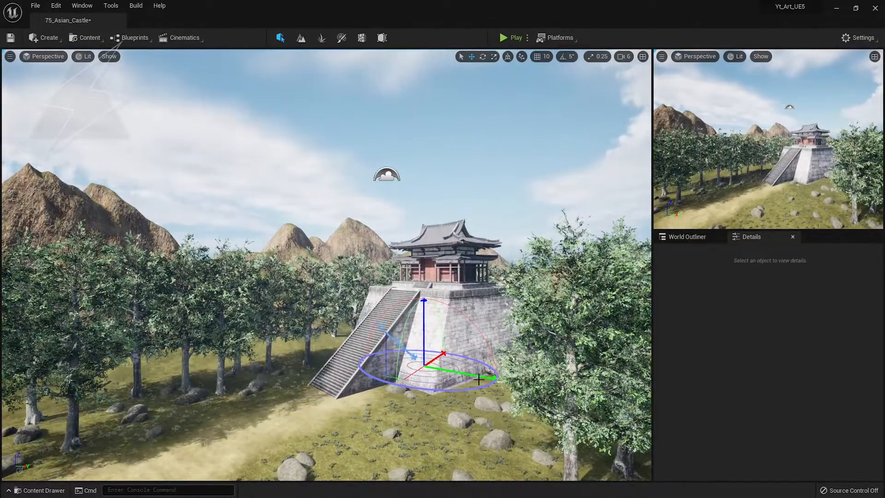
key(ctrl+l)
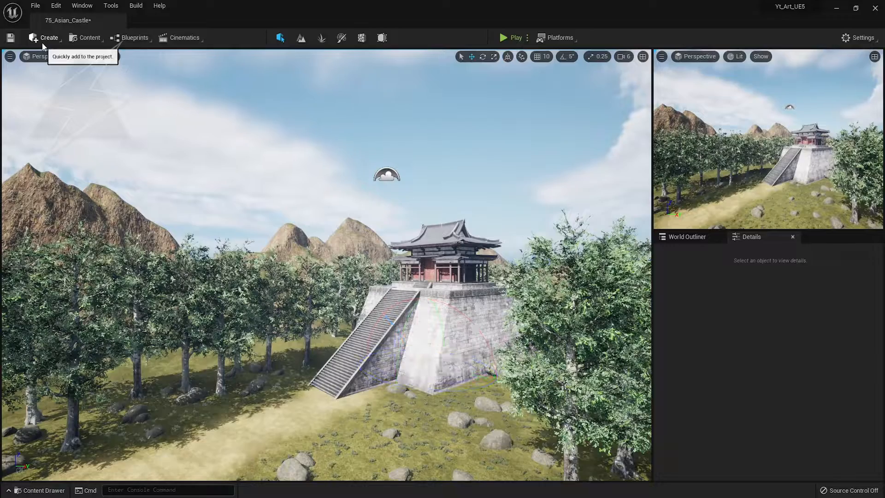
Step: Add a Post Process Volume to the level and widen the name column of its properties
right_drag(316, 168, 330, 184)
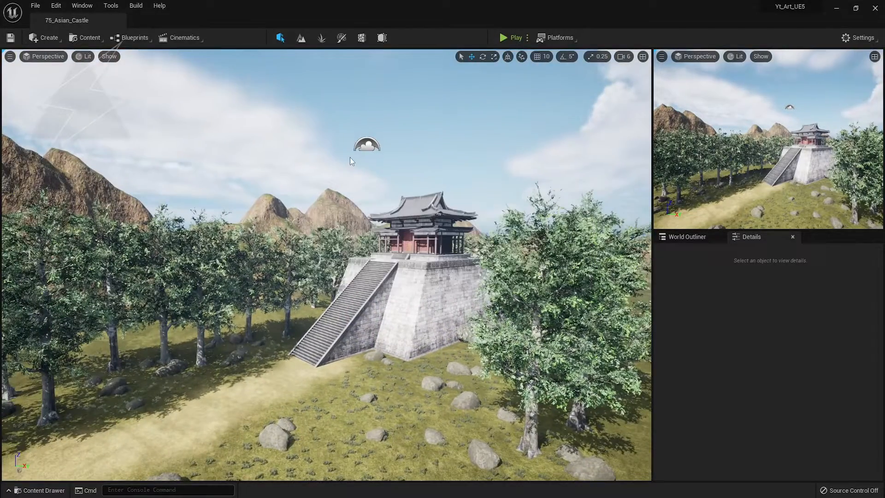
right_drag(349, 156, 343, 149)
click(43, 38)
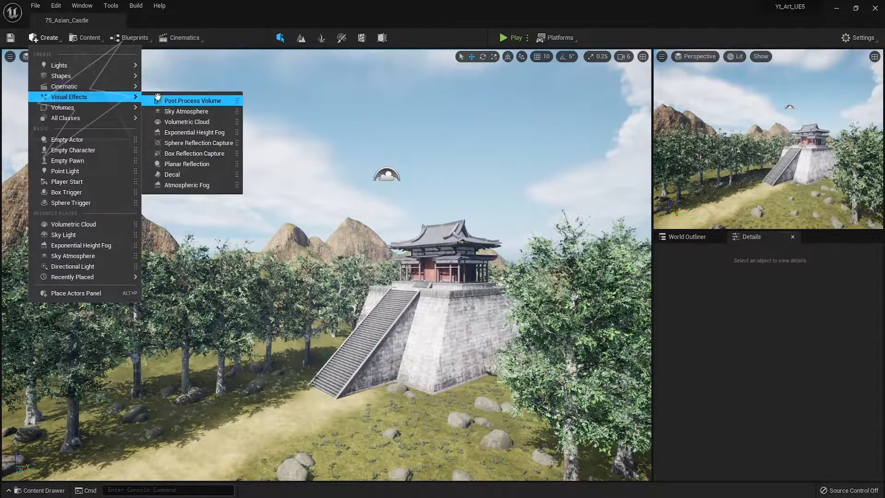
click(185, 96)
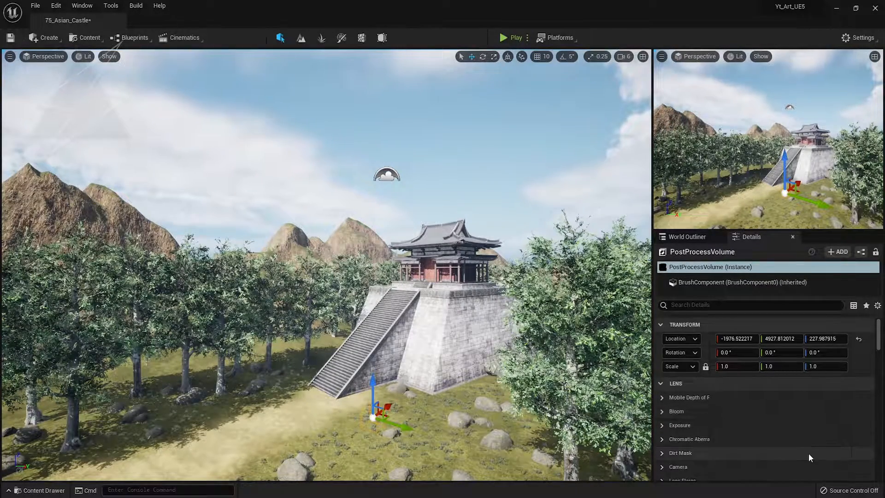
drag(712, 411, 727, 400)
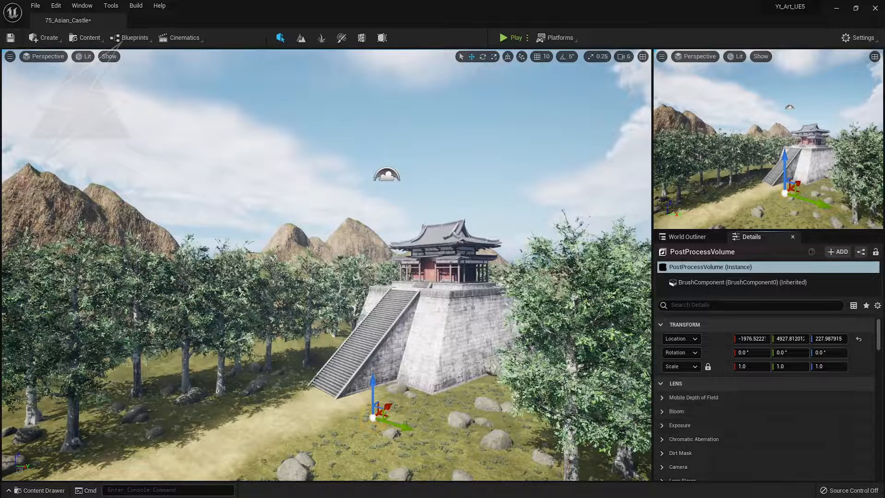
Step: Turn on Infinite Extent (Unbound) for the Post Process Volume
click(720, 305)
text(INFINI)
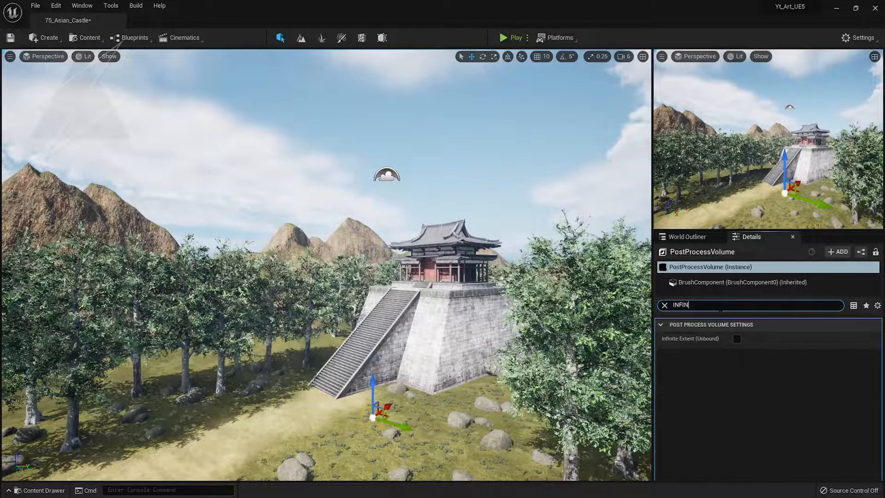
click(735, 339)
click(665, 306)
Step: Override the bloom intensity with 0 and the exposure's Min and Max Brightness, entering a brightness of 1
scroll(774, 415, down, 6)
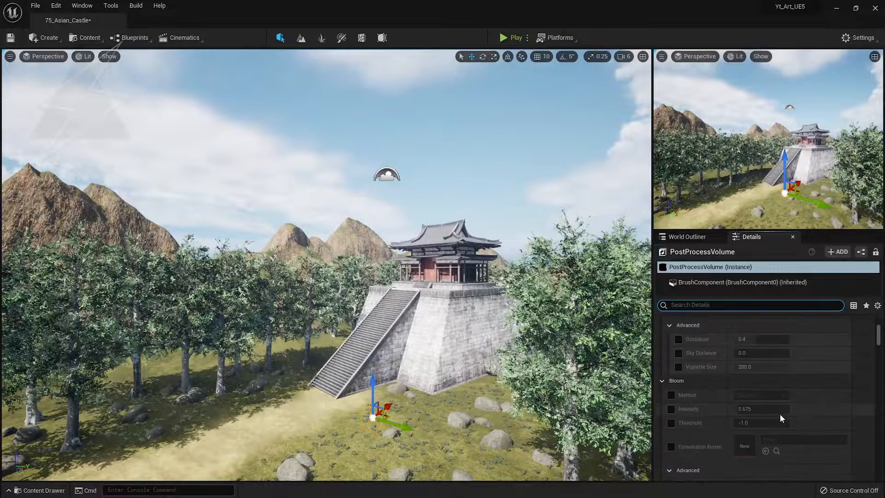
click(671, 347)
scroll(715, 359, down, 10)
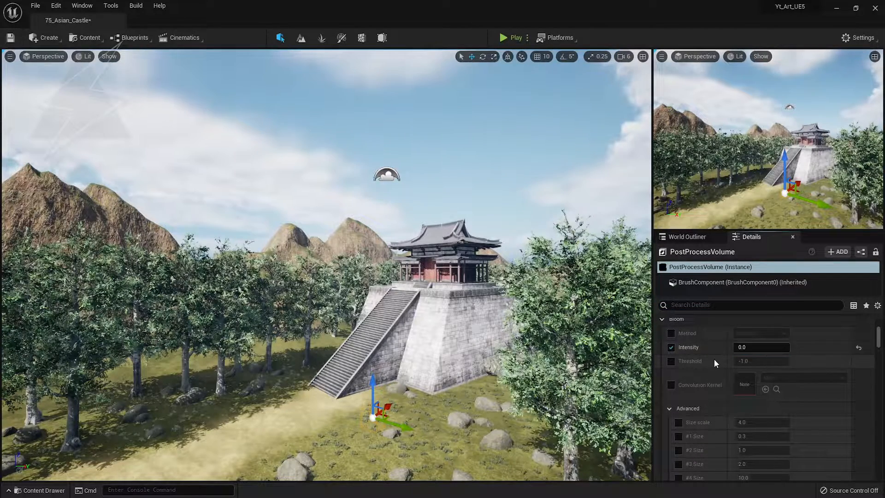
scroll(732, 368, down, 5)
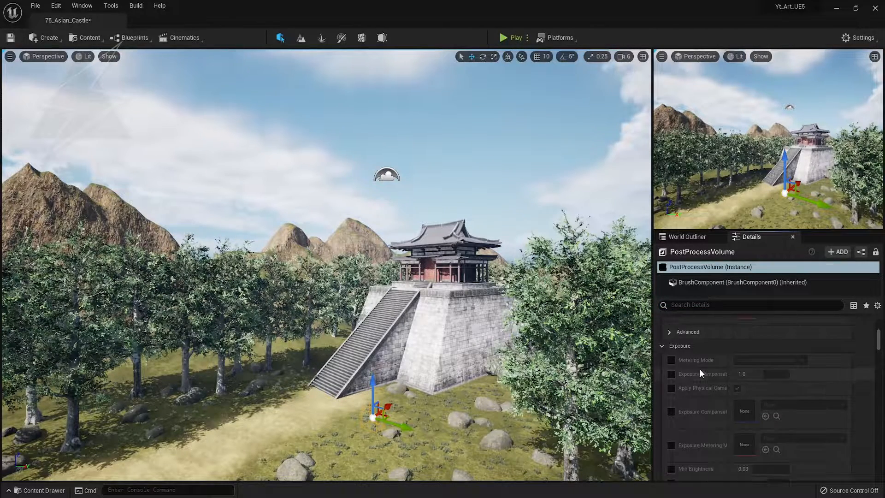
click(671, 362)
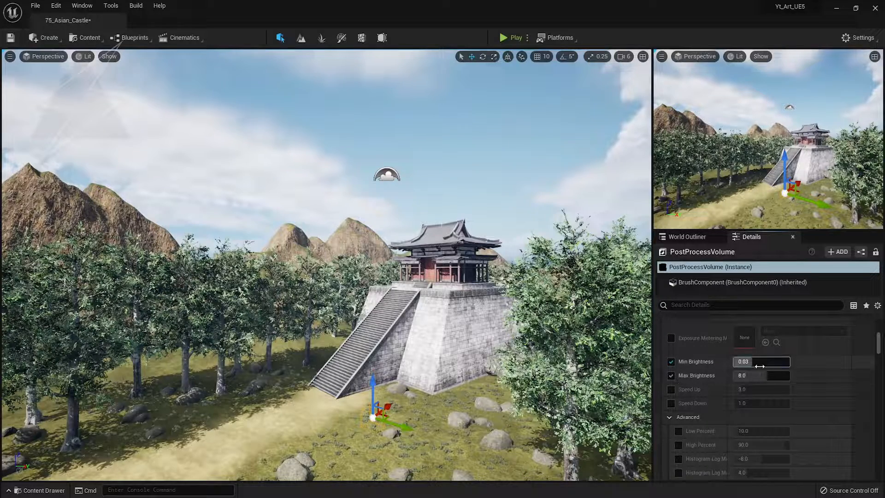
key(Tab)
text(1)
key(Return)
Step: Set the global color grading saturation to 1.1 and enable the global contrast override
scroll(703, 392, down, 5)
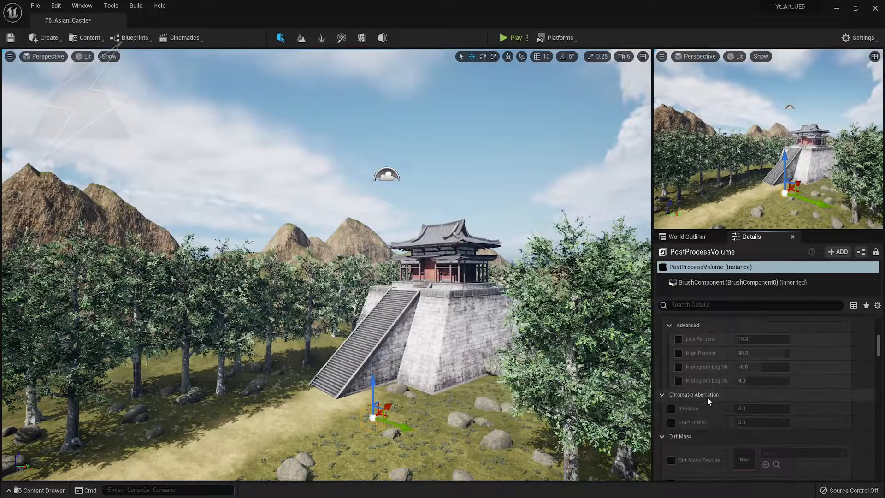
scroll(715, 359, down, 15)
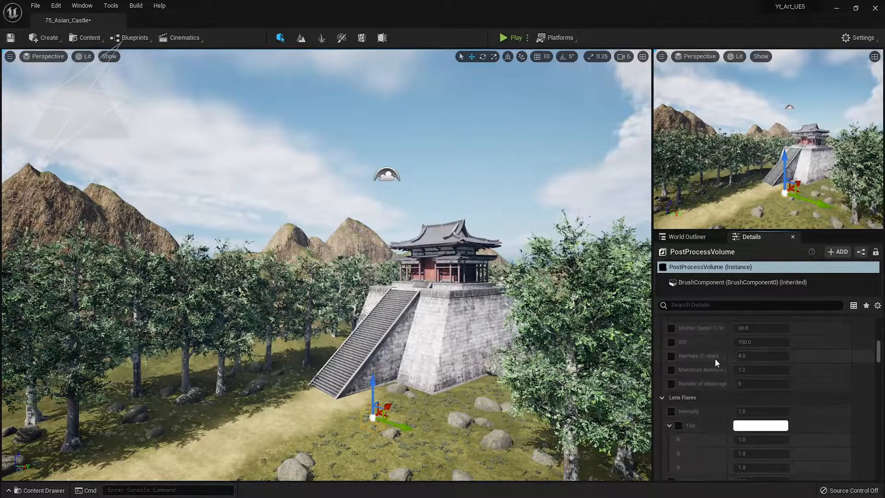
scroll(715, 358, down, 15)
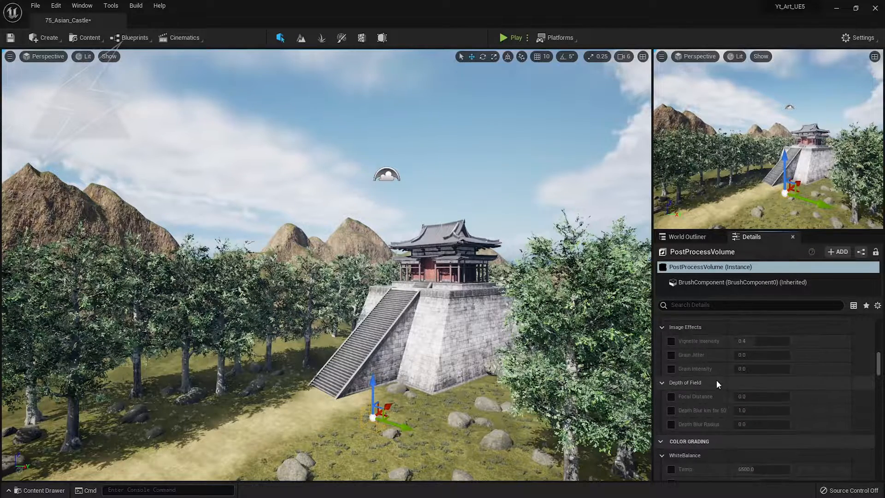
click(678, 388)
scroll(696, 396, down, 2)
click(705, 399)
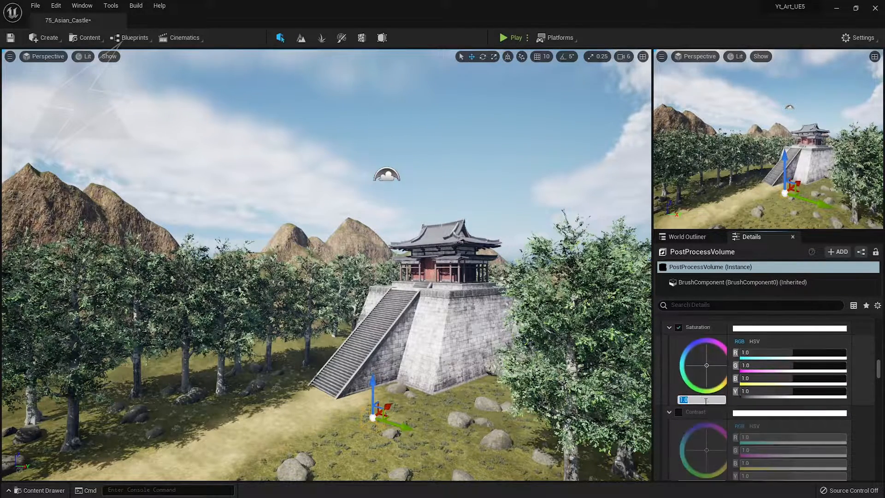
text(1.1)
scroll(704, 402, down, 2)
click(678, 350)
click(702, 422)
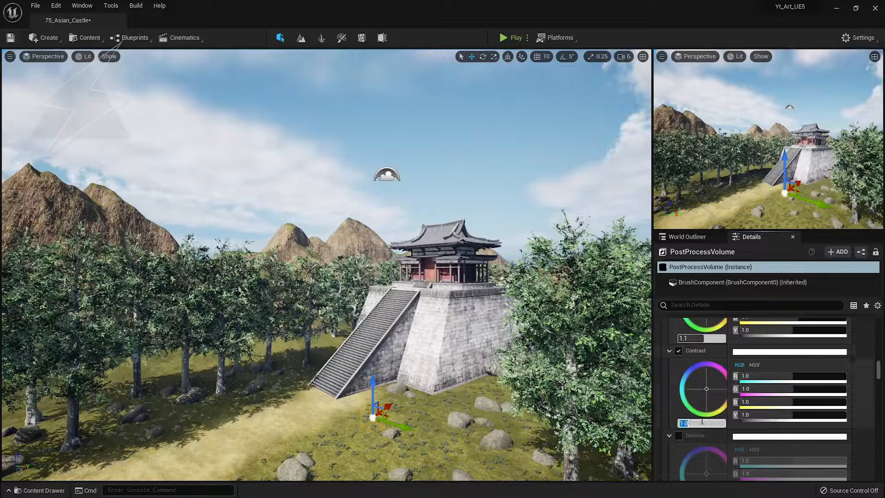
Step: Override the Shadows saturation, and in the tonal section below it shift the saturation wheel toward blue with an overall value of 1.02
scroll(676, 405, down, 10)
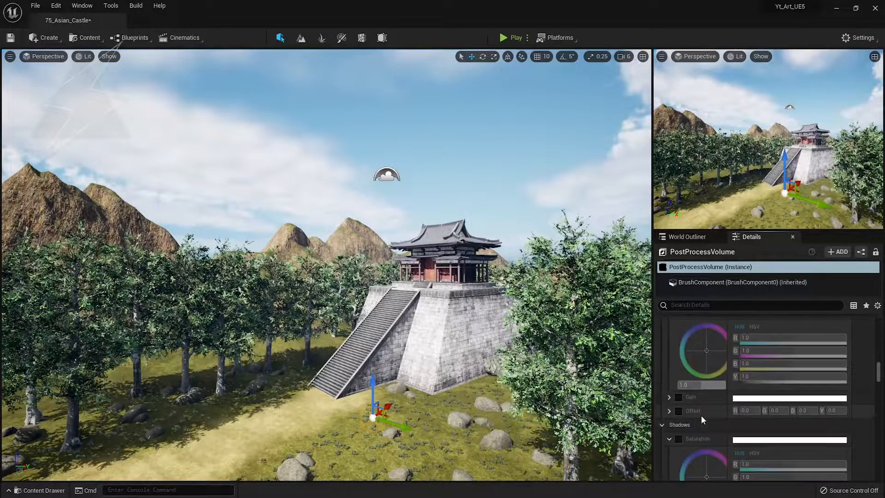
click(679, 346)
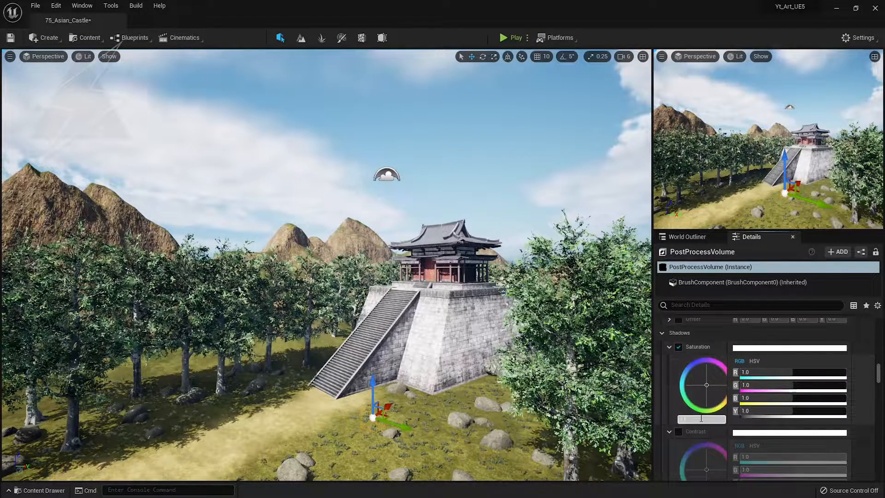
scroll(687, 408, down, 8)
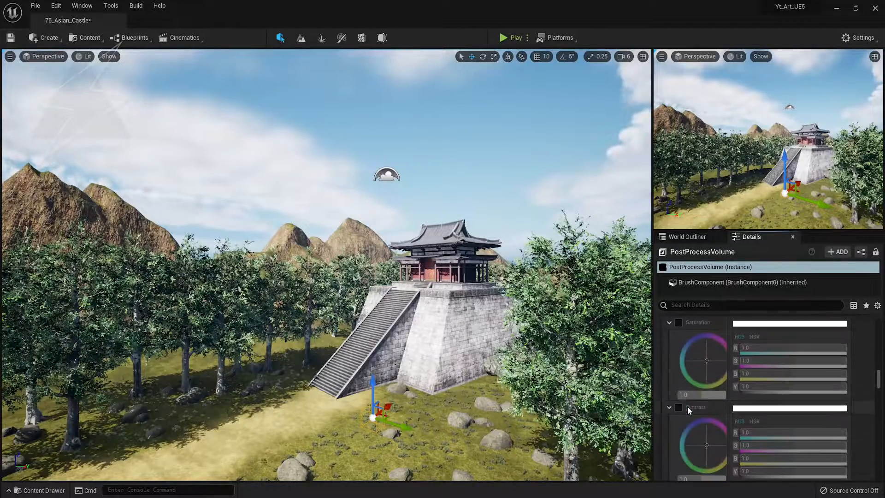
click(678, 322)
click(705, 396)
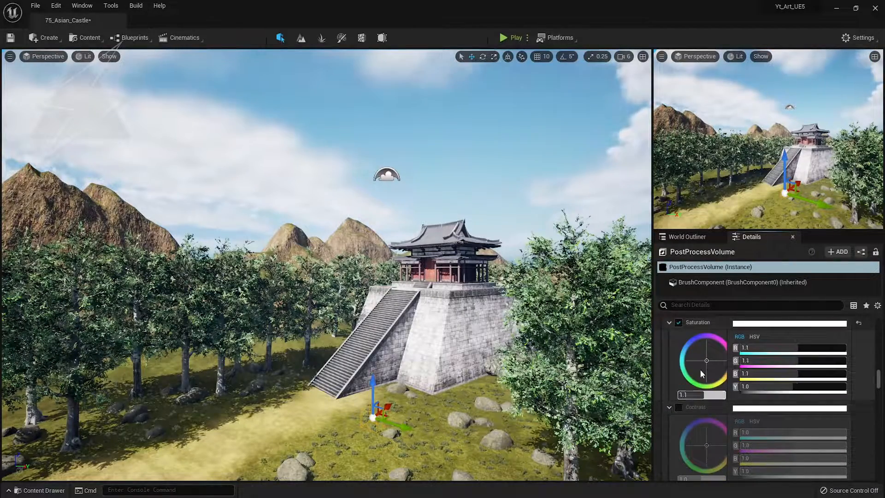
drag(704, 361, 695, 356)
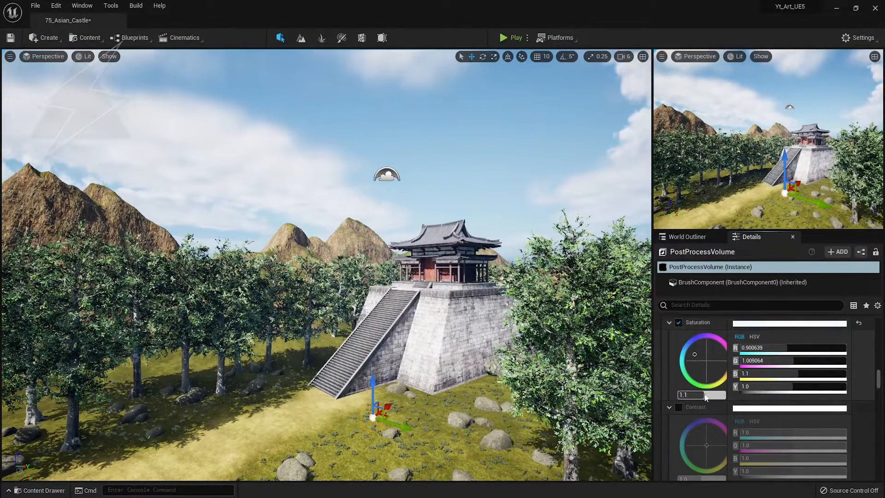
drag(705, 397, 701, 397)
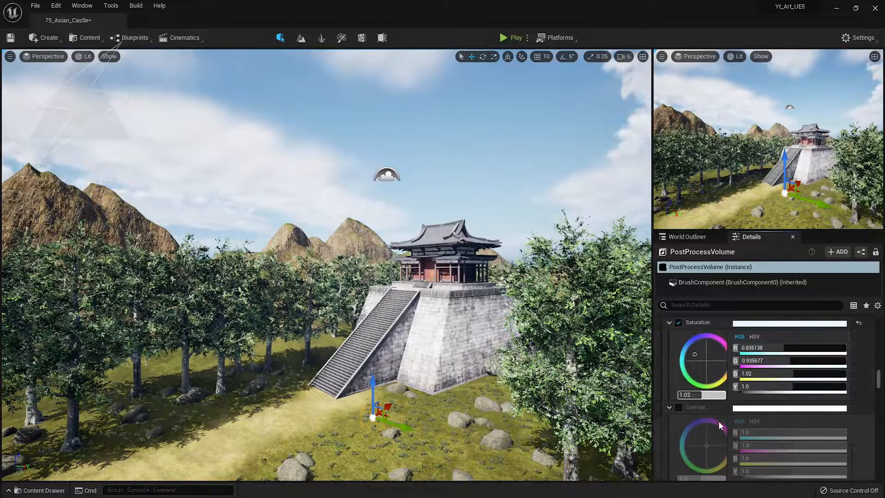
Step: Try a contrast override of 1.1 and a shifted color wheel in the same tonal section, and switch that override off
scroll(731, 404, down, 2)
scroll(731, 403, up, 1)
click(678, 362)
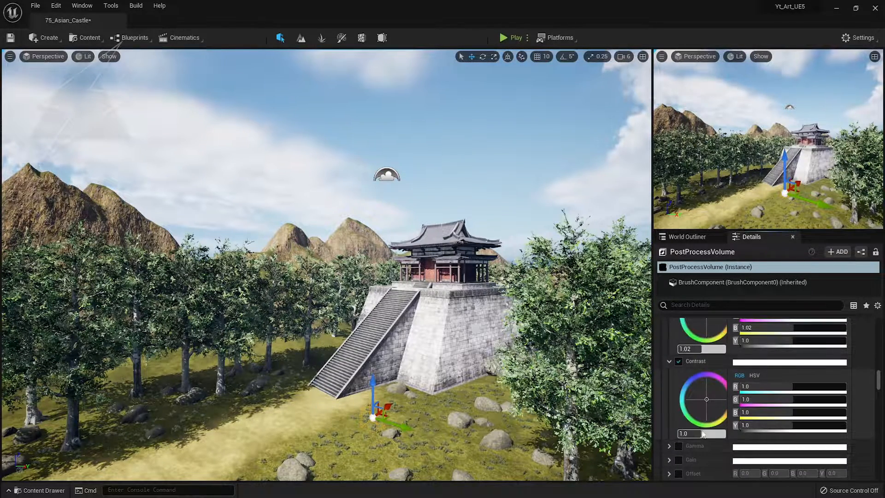
key(Return)
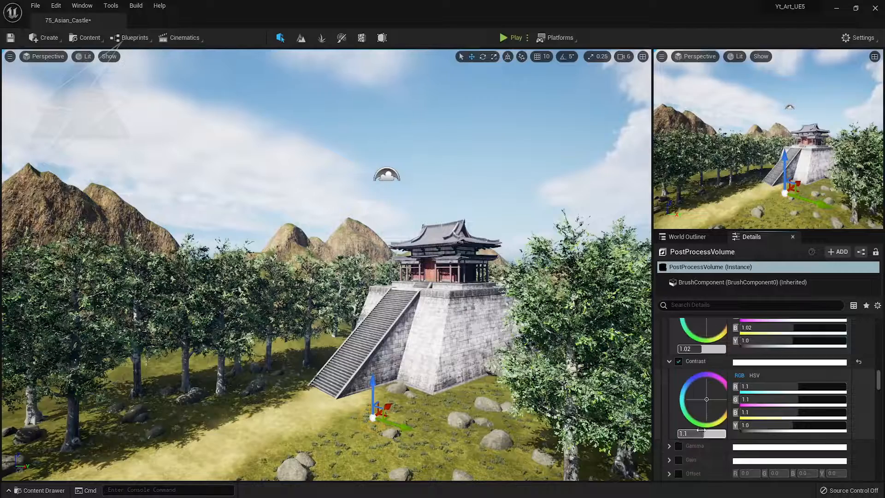
mouse_move(704, 397)
mouse_down()
mouse_move(692, 391)
mouse_move(706, 407)
mouse_move(699, 434)
mouse_move(696, 388)
mouse_move(704, 408)
mouse_up()
click(678, 362)
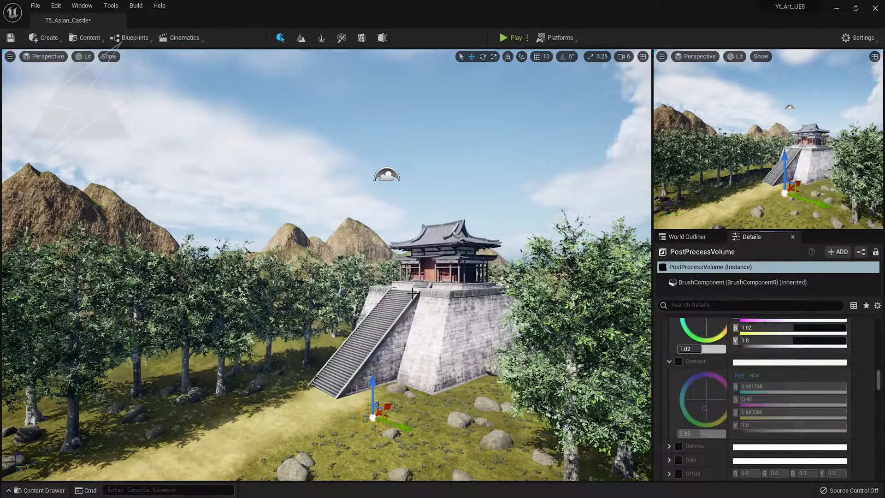
Step: Select the DirectionalLight actor and display its light properties
right_drag(414, 292, 414, 292)
click(686, 237)
click(701, 284)
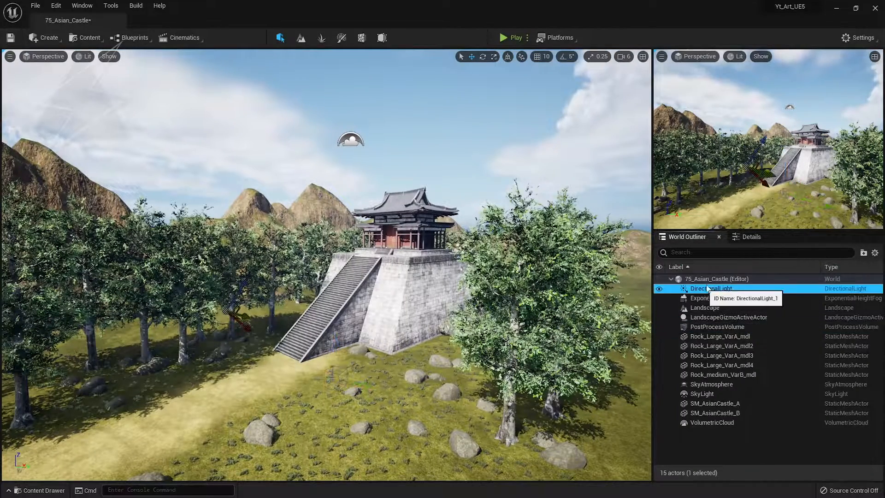
click(751, 237)
scroll(871, 332, up, 15)
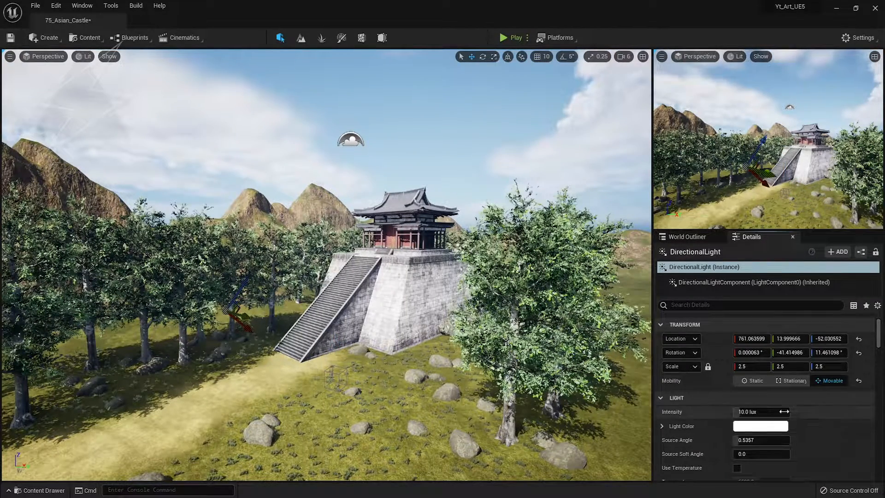